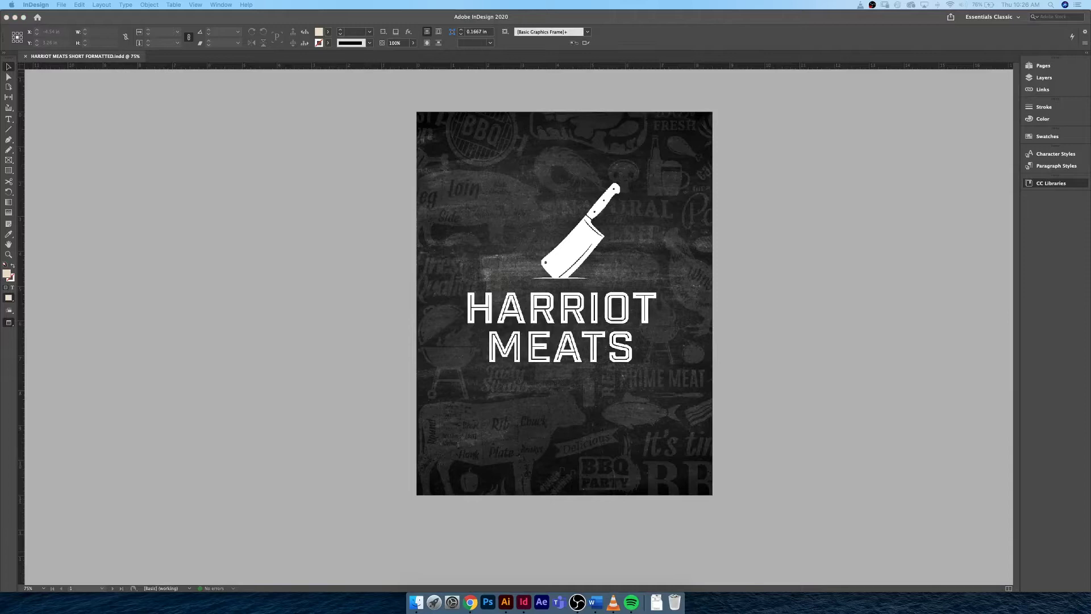
- Open the CC Libraries panel to show the library's five saved colour swatches
click(1080, 184)
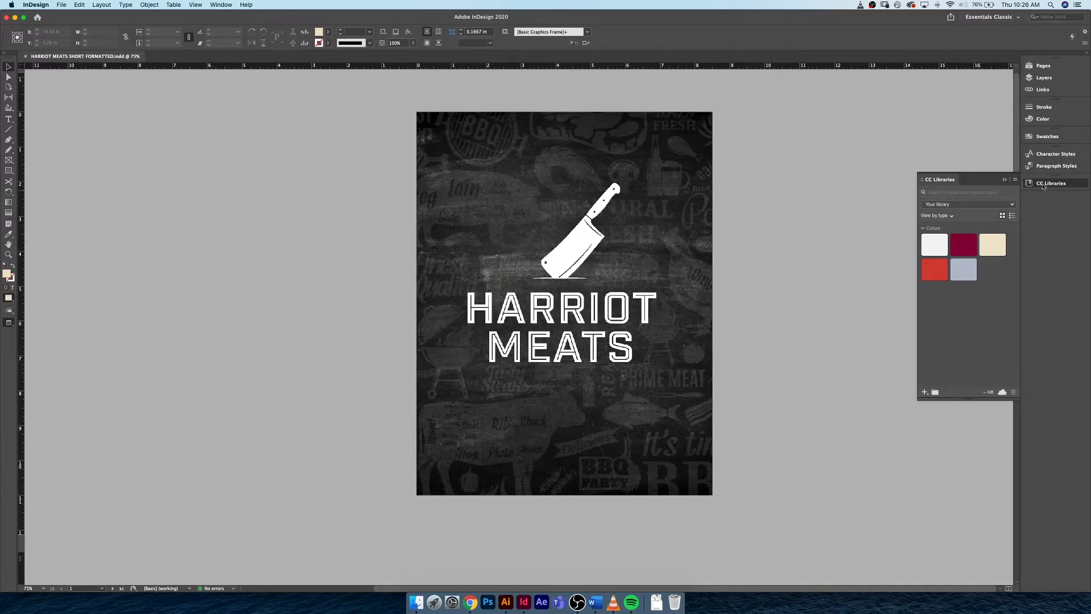
- Use the library panel menu's Rename command to change 'Your library' to 'Harriot Meats'
click(226, 7)
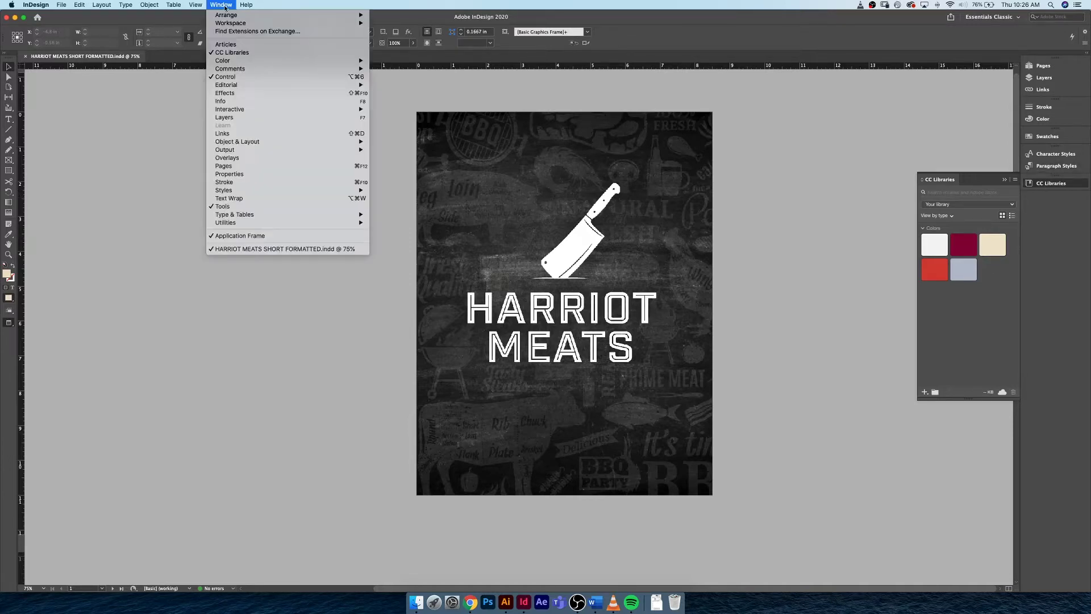
click(241, 54)
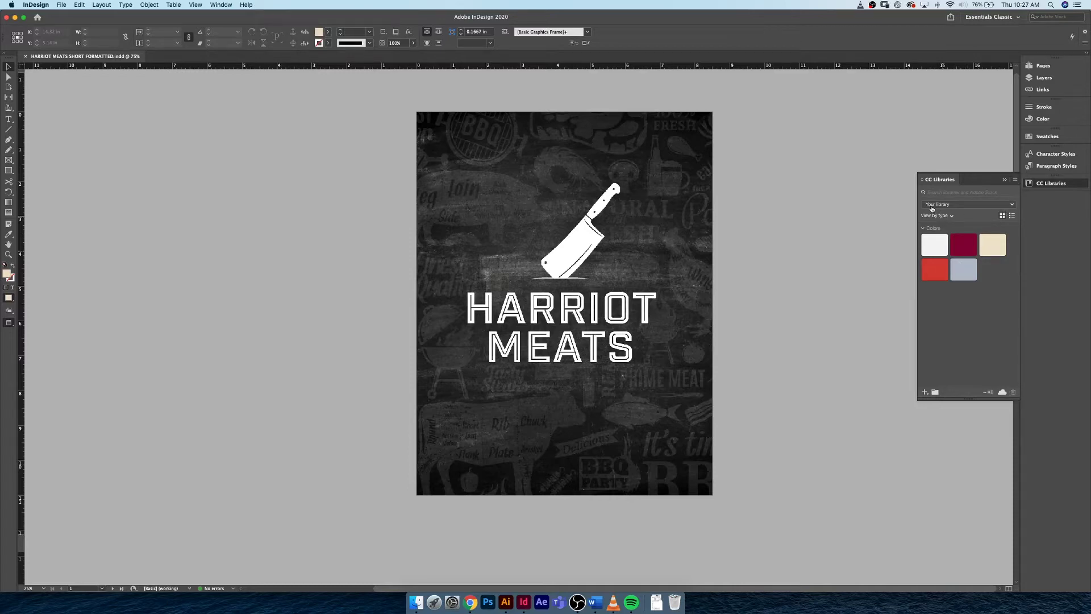
click(1015, 181)
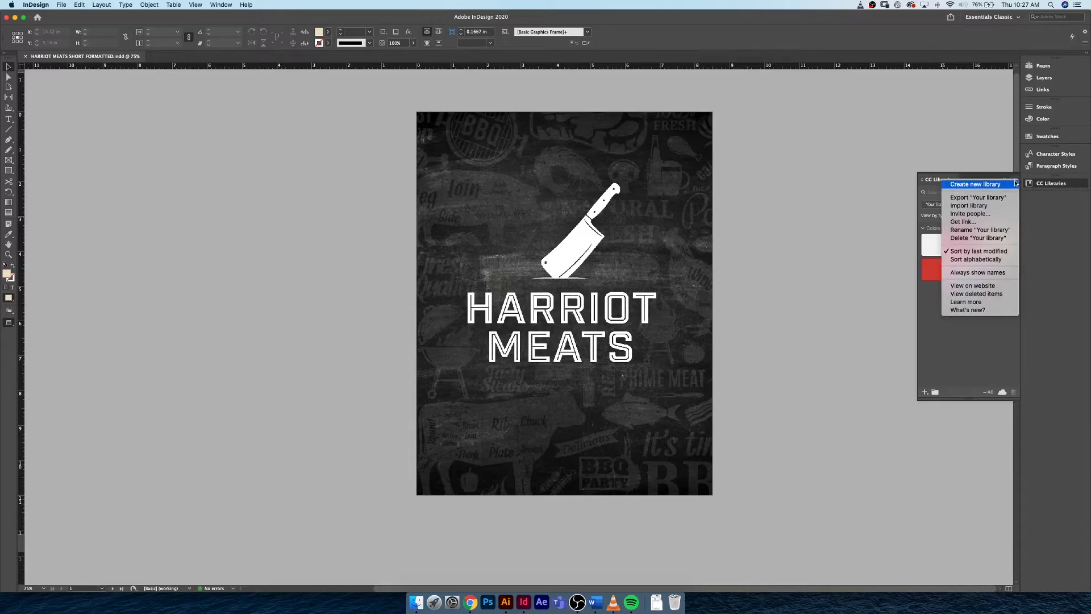
click(977, 229)
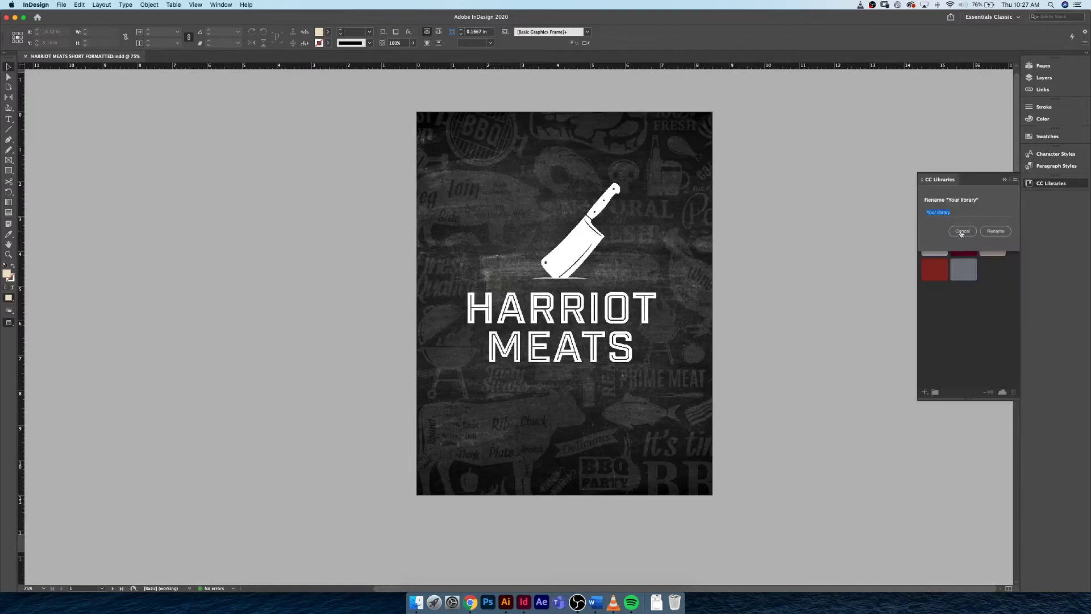
key(s)
click(959, 213)
drag(959, 213, 921, 213)
text(Harriot Meats)
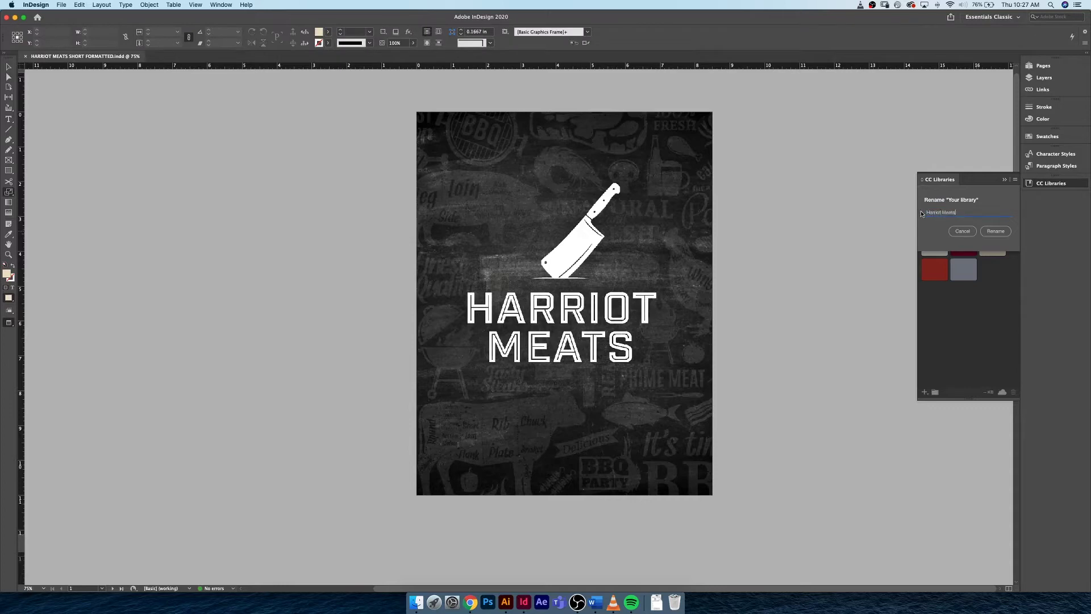
click(996, 231)
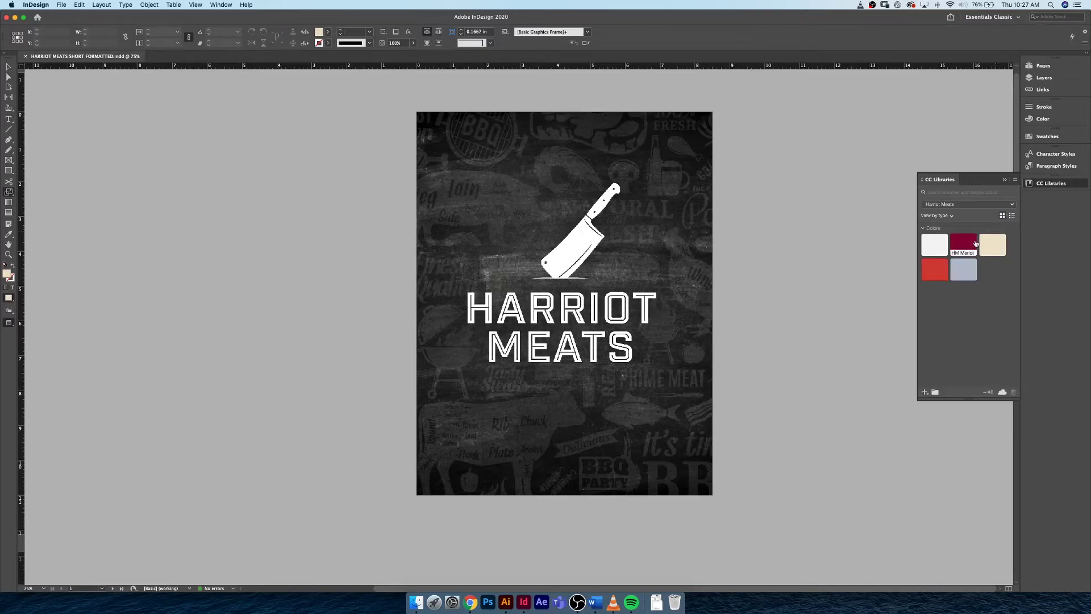
mouse_move(976, 243)
- Switch the library to View by group and create a new group named Colours
scroll(763, 303, down, 1)
drag(948, 180, 745, 185)
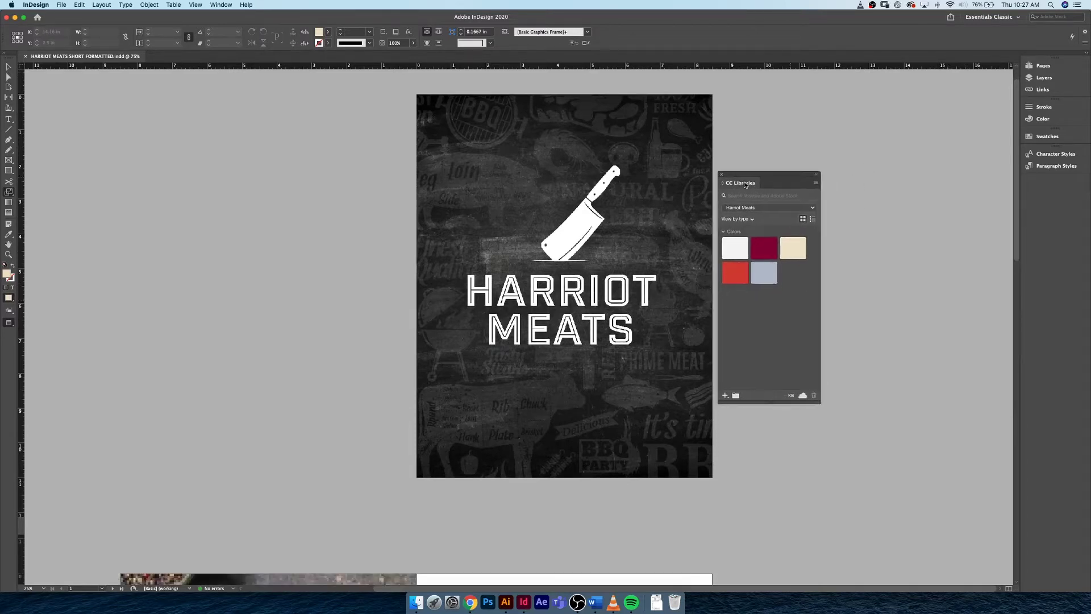
click(1062, 166)
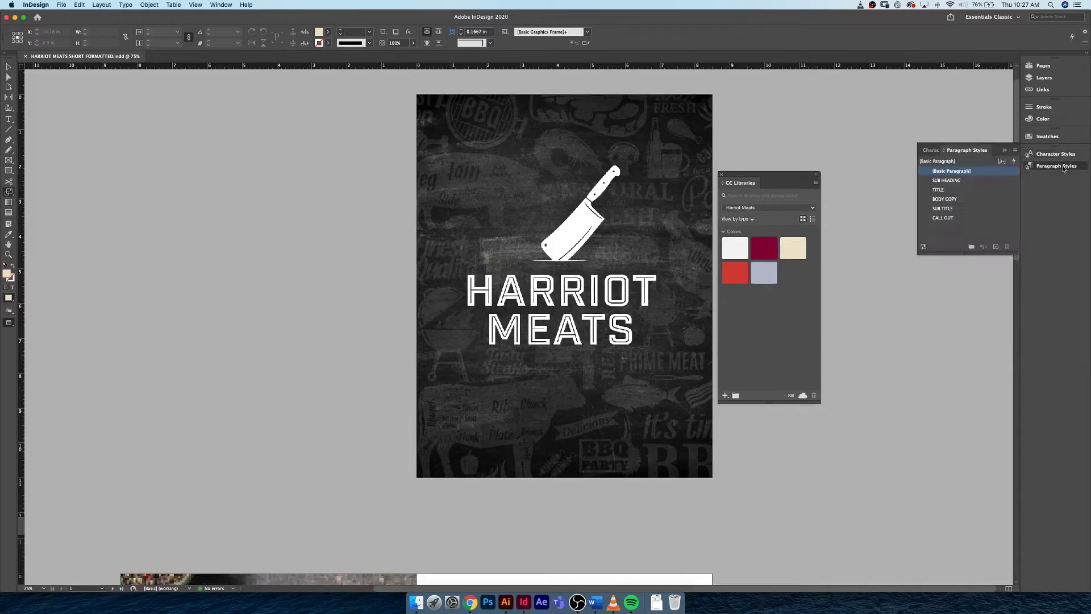
click(736, 399)
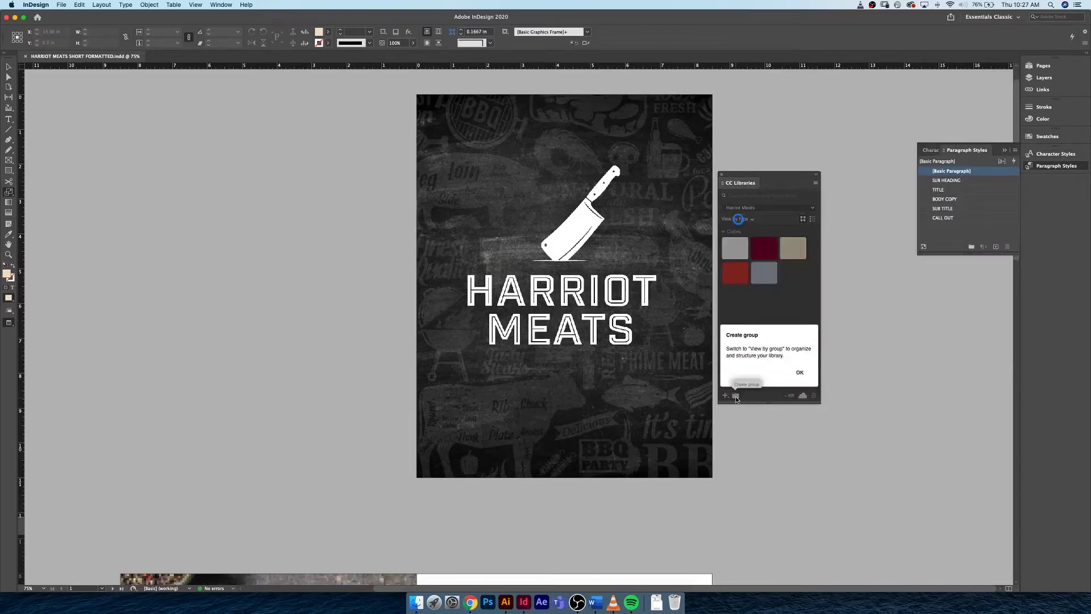
click(800, 379)
click(737, 219)
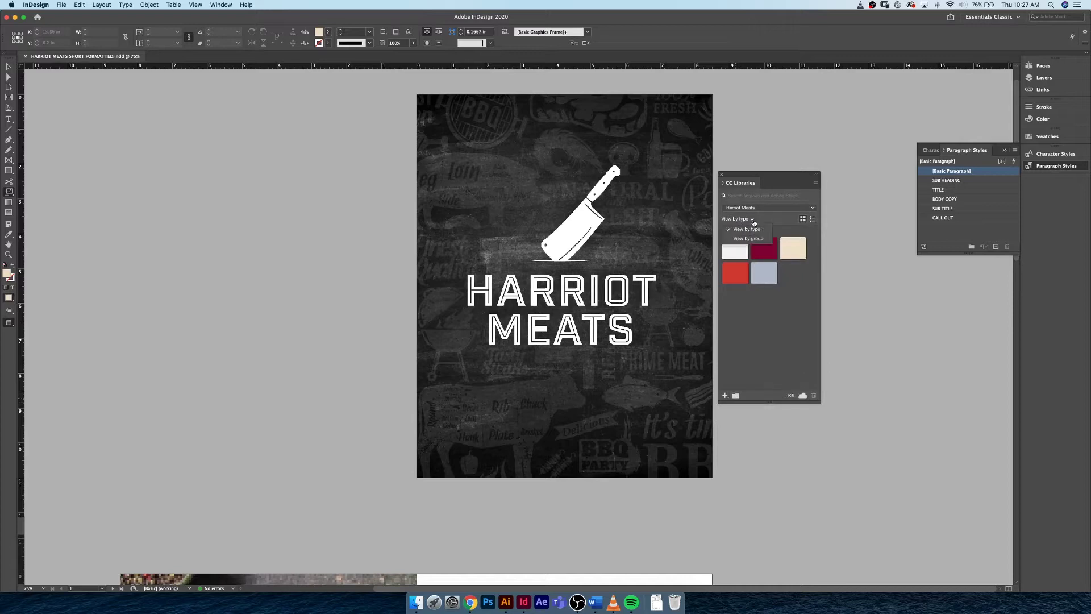
click(752, 238)
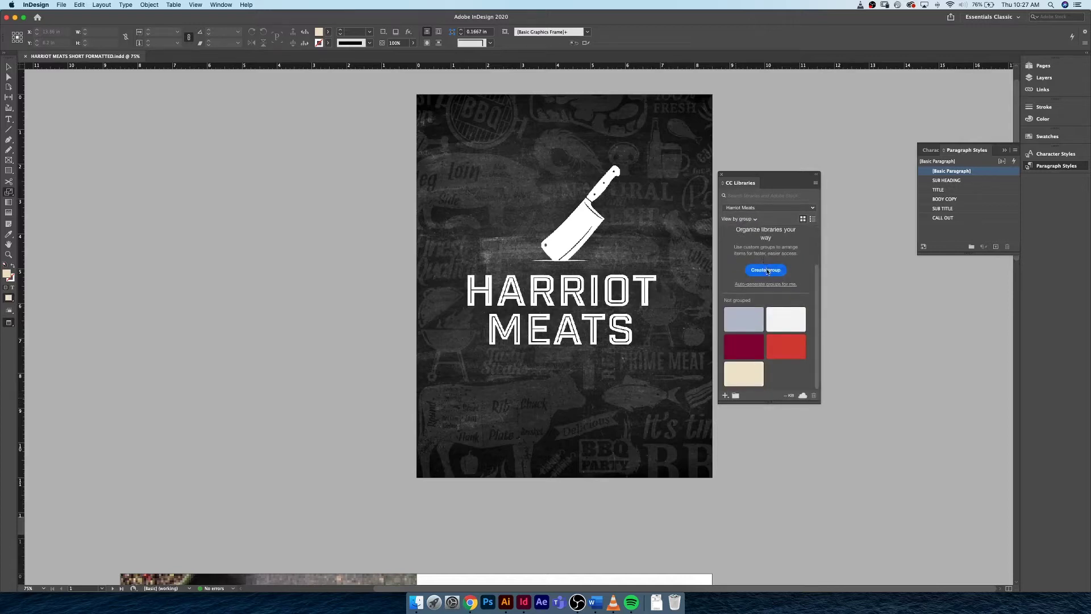
click(766, 269)
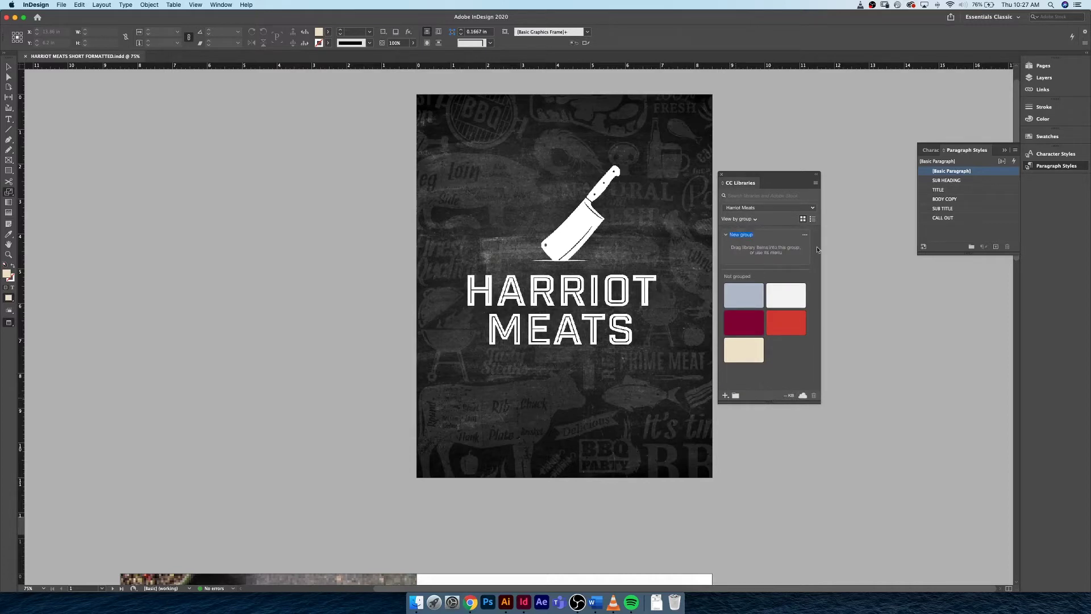
text(Colours)
- Move the HM Blue, HM Grey, HM Merlot, HM Red and HM Tan swatches into Colours
drag(742, 299, 745, 250)
drag(743, 299, 784, 254)
drag(745, 300, 748, 264)
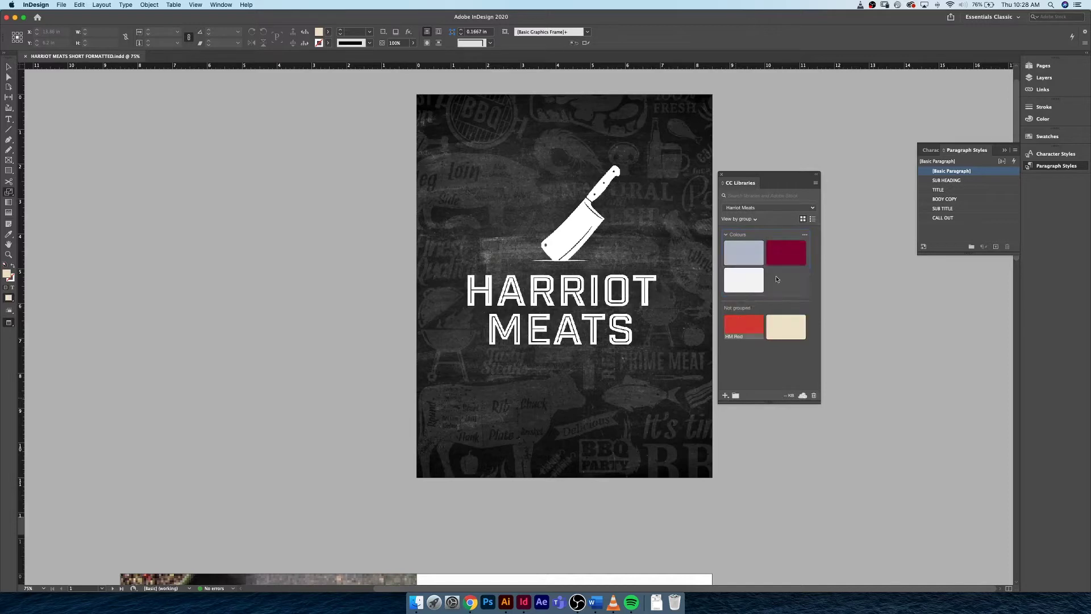
drag(750, 329, 778, 287)
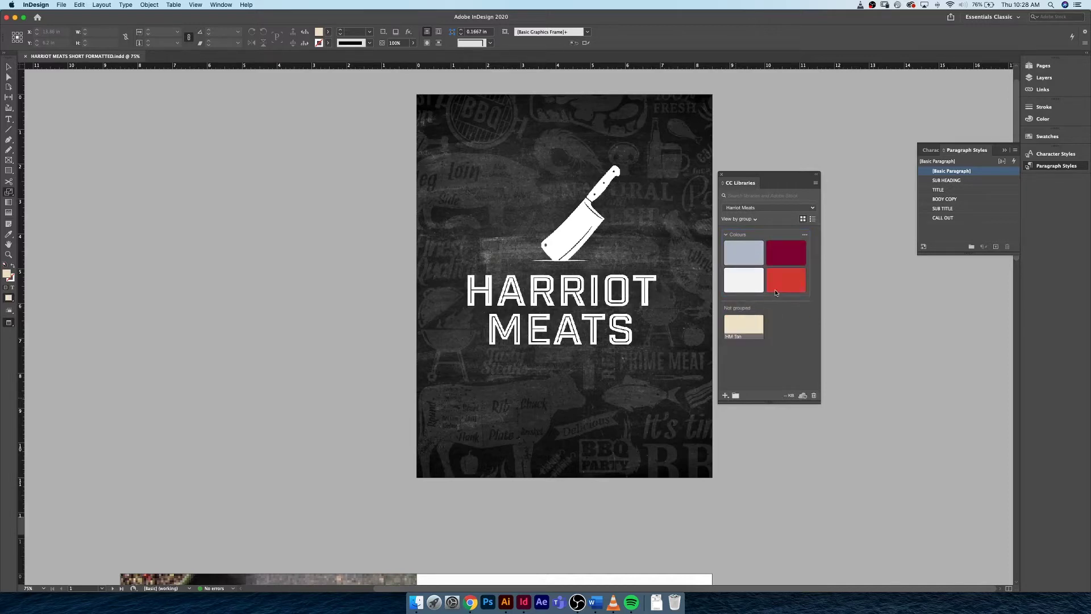
drag(751, 328, 763, 289)
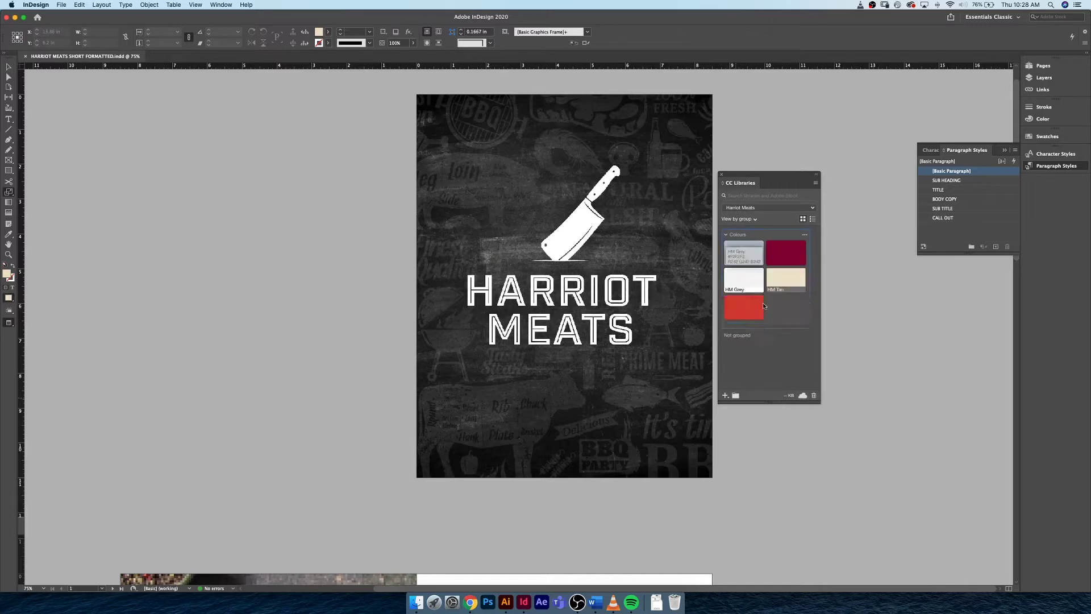
- Create a Styles group and add the BODY COPY paragraph style to the library
click(737, 395)
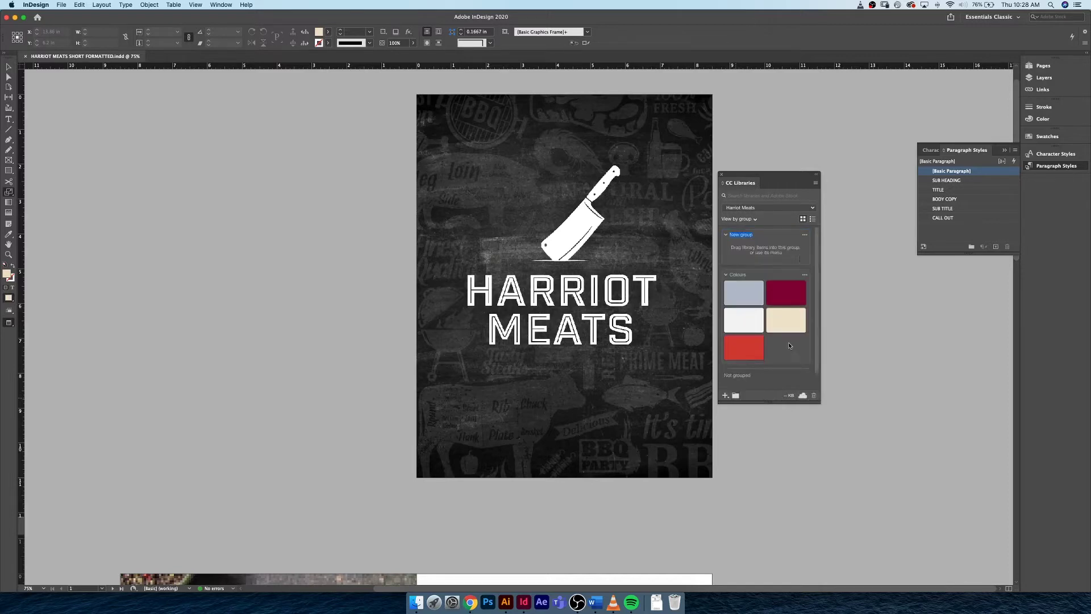
text(Styles)
click(940, 199)
drag(1009, 199, 925, 210)
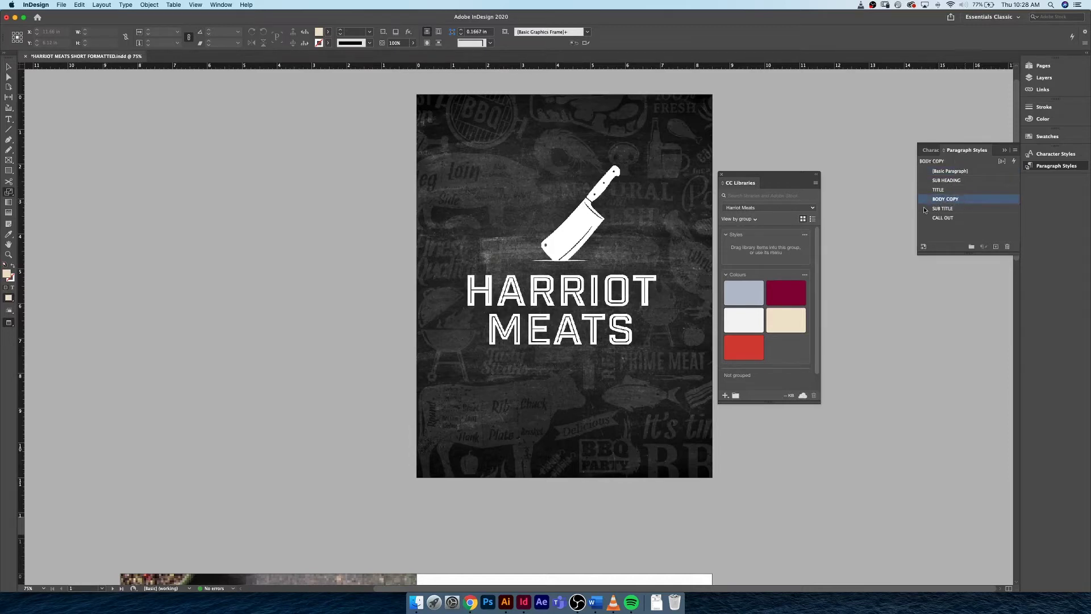
click(923, 248)
- Add the SUB TITLE, CALL OUT, SUB HEADING and TITLE paragraph styles to the library
click(960, 209)
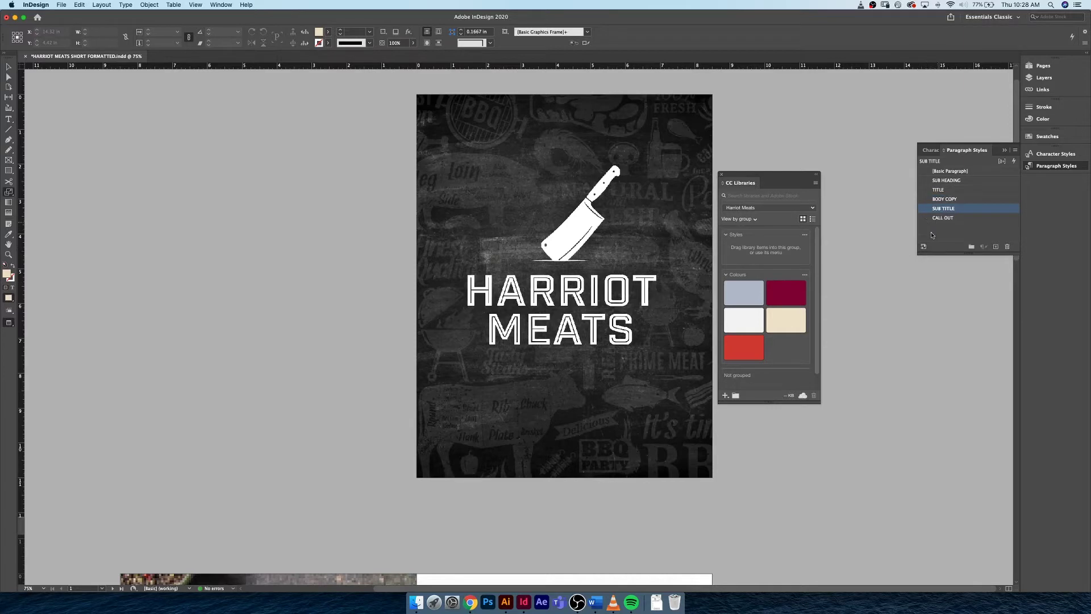
click(924, 249)
click(960, 219)
click(924, 248)
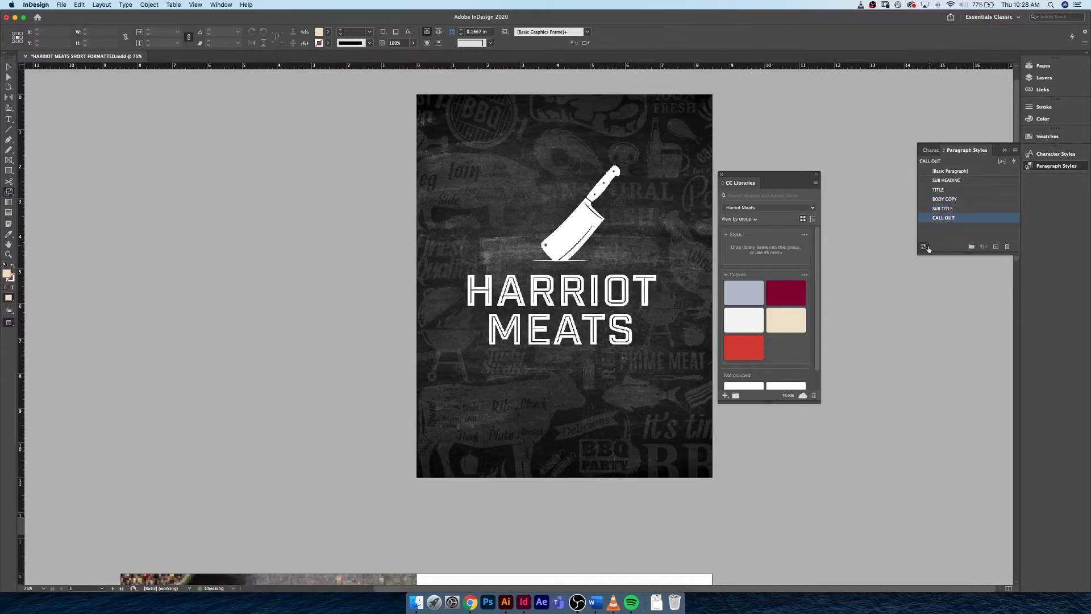
click(960, 180)
click(924, 249)
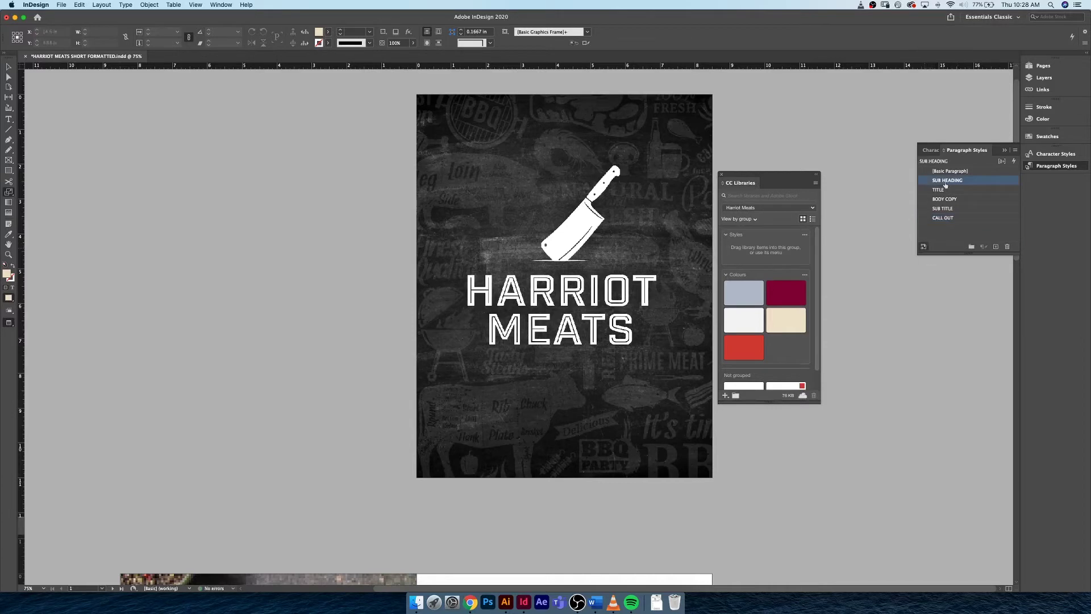
click(955, 190)
click(924, 247)
- Collapse Colours and drag CALL OUT, SUB TITLE, TITLE and the remaining styles into the Styles group
scroll(761, 301, down, 1)
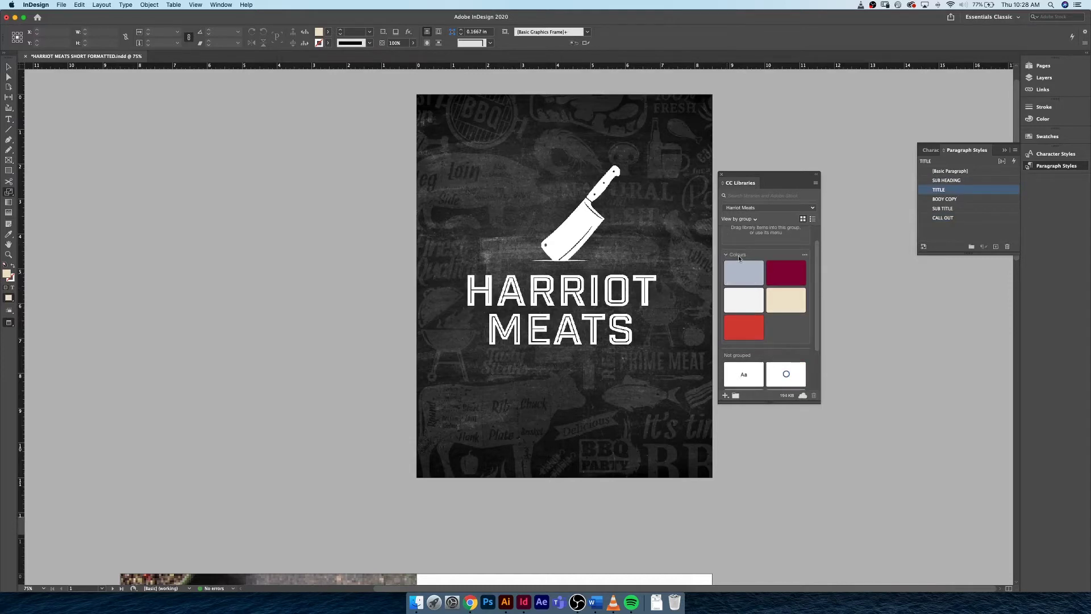
click(738, 255)
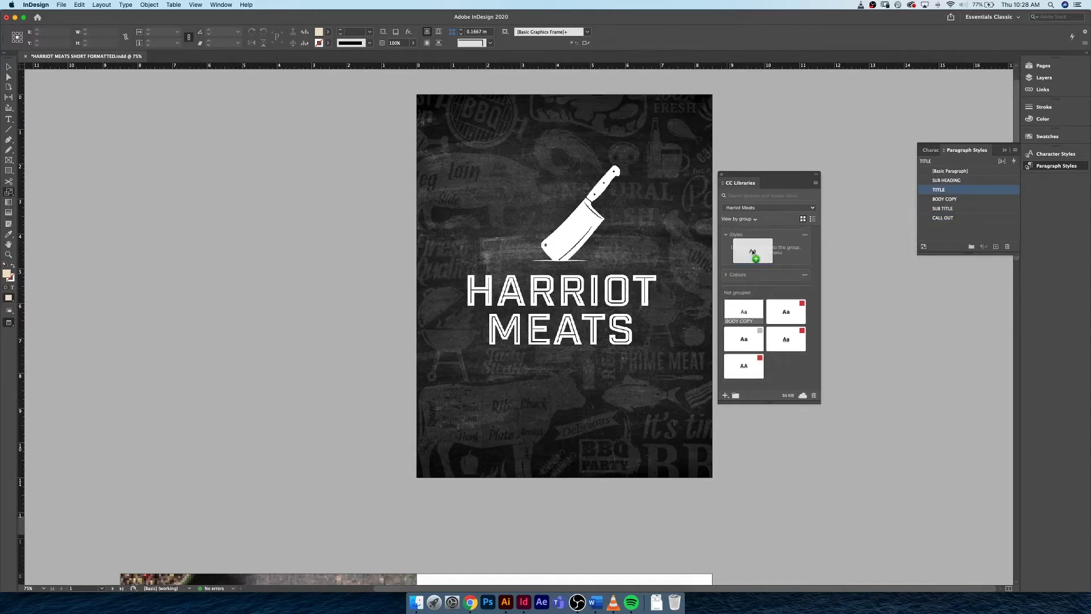
drag(748, 311, 786, 253)
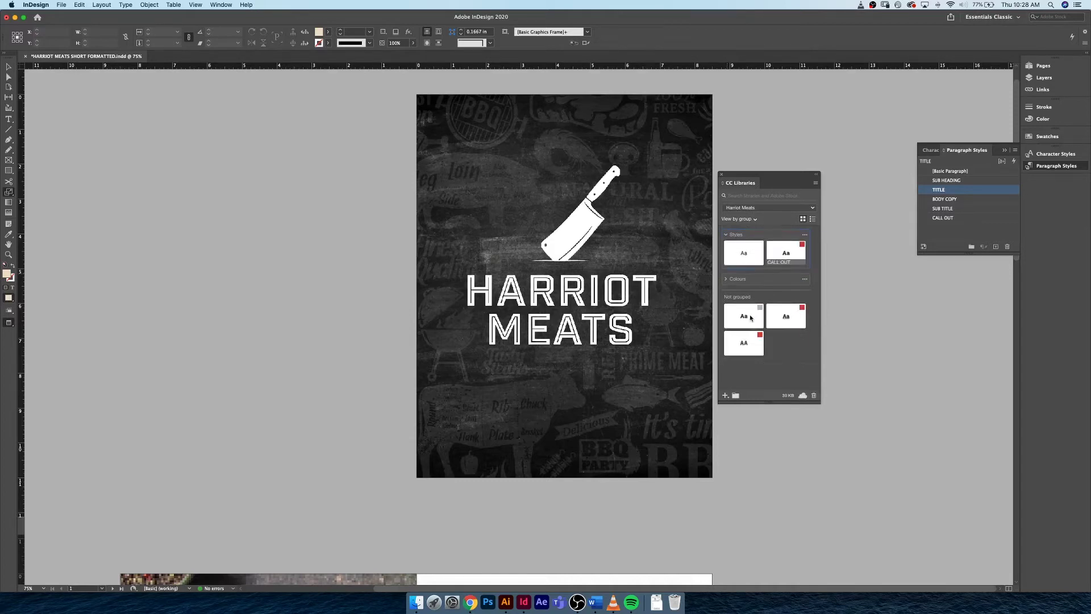
drag(751, 318, 754, 264)
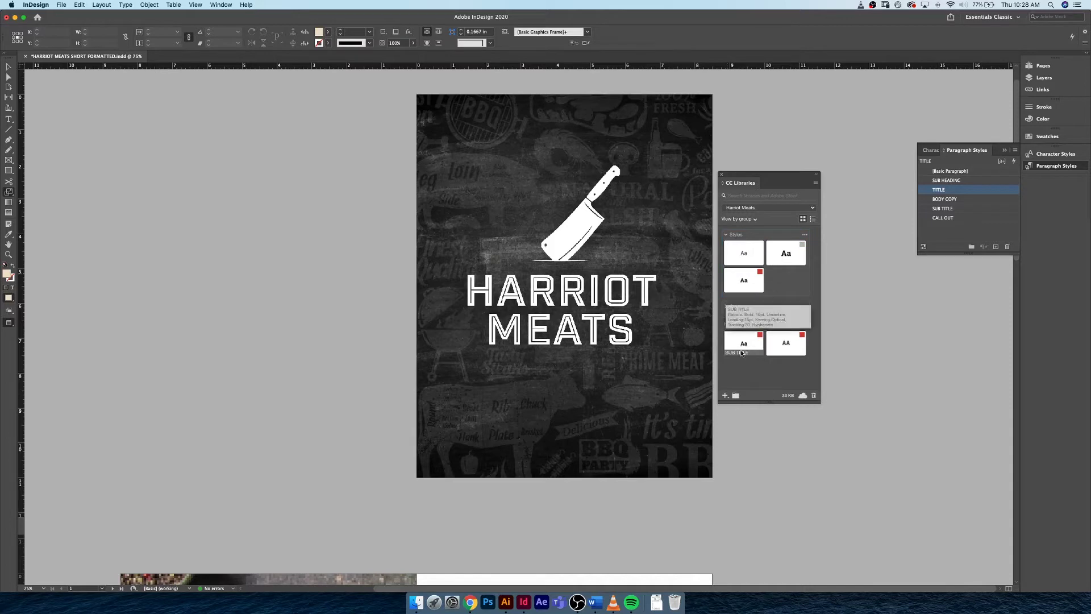
drag(740, 350, 784, 279)
drag(744, 341, 772, 283)
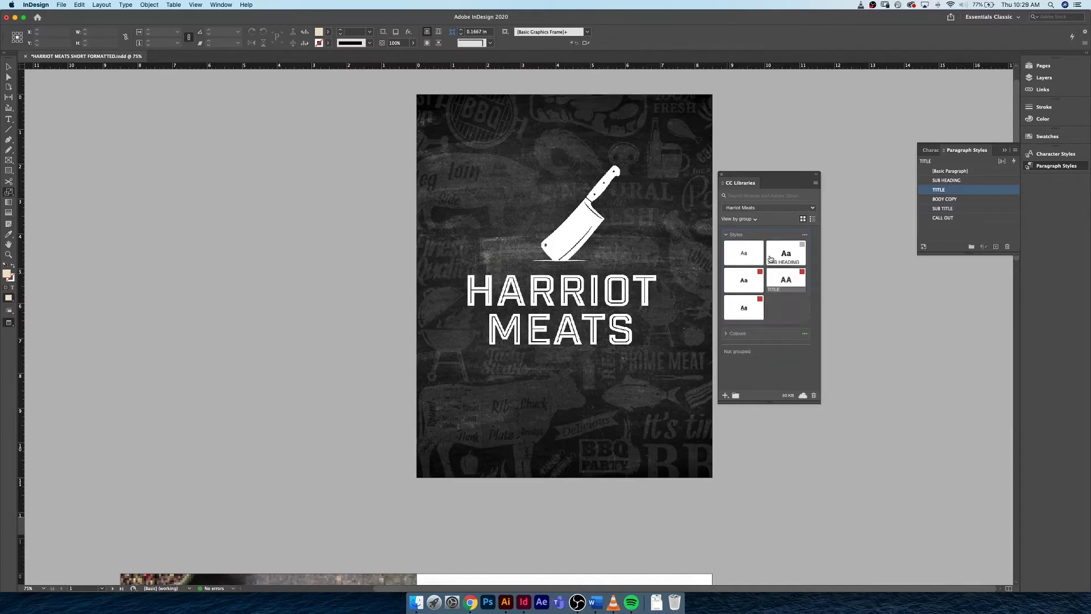
click(726, 235)
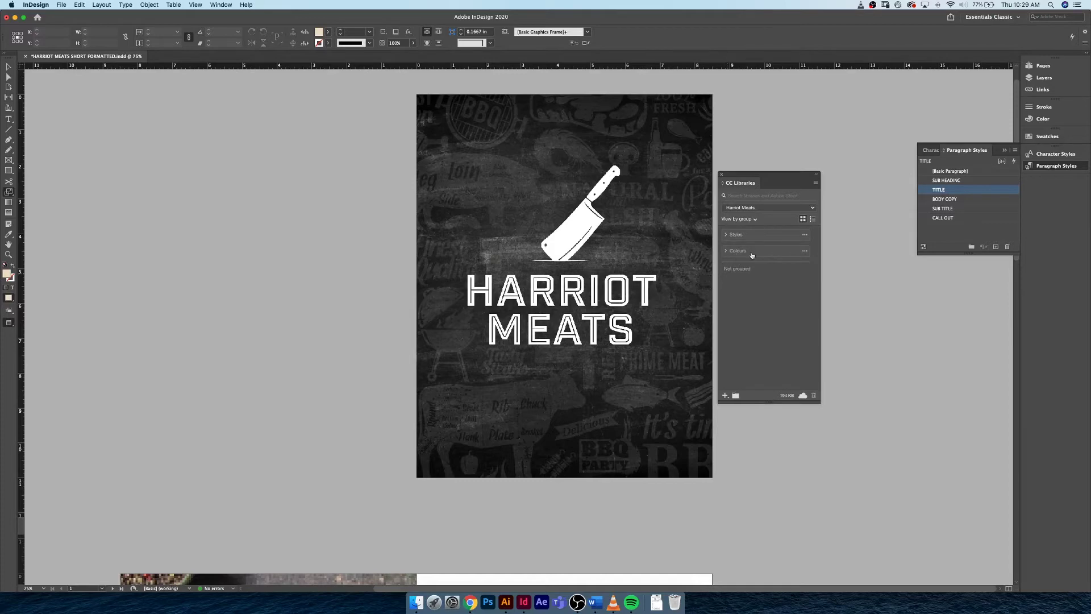
- Scroll to the A CUT ABOVE spread and unlock the IMAGERY layer
scroll(642, 258, down, 10)
scroll(642, 258, down, 8)
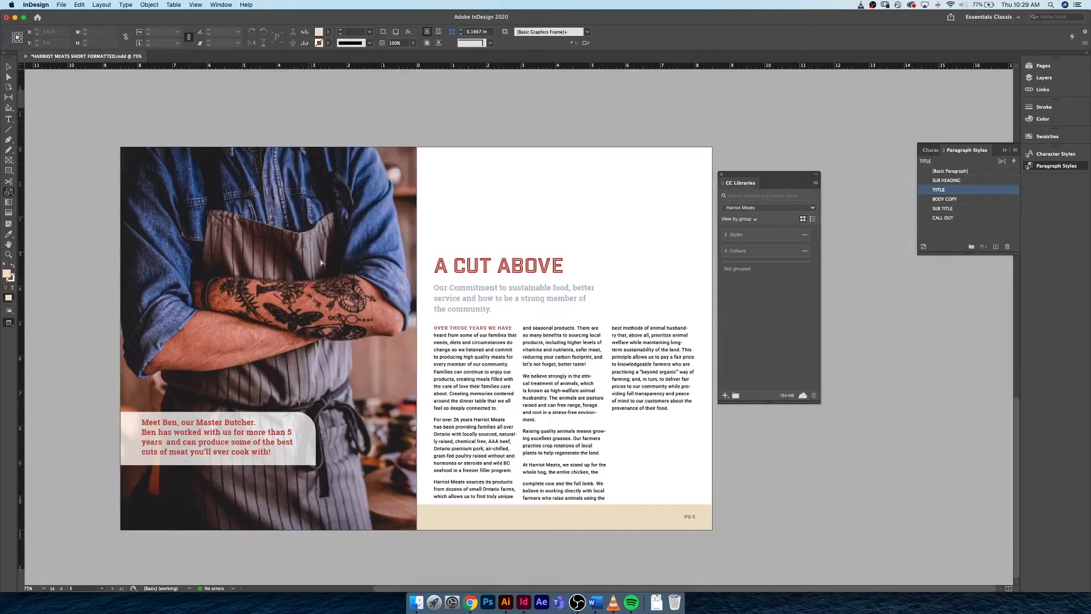
click(1046, 66)
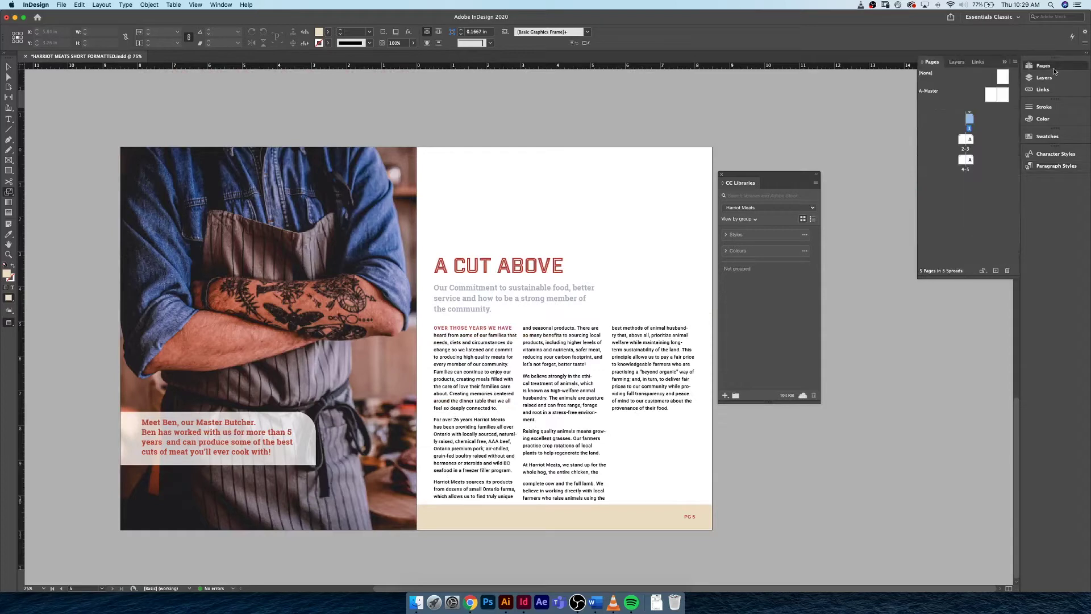
click(1055, 77)
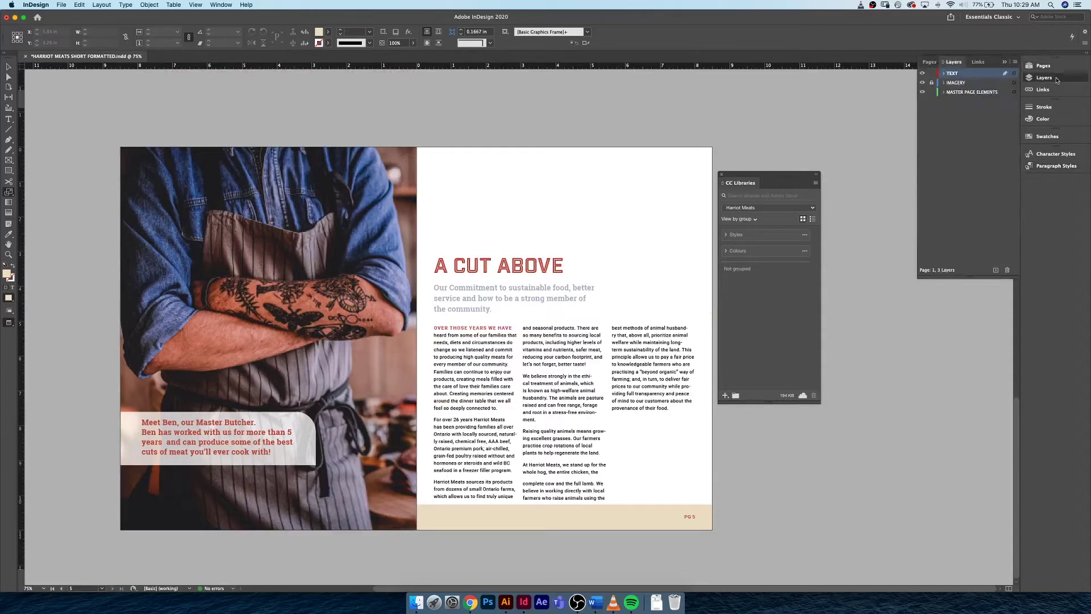
click(931, 83)
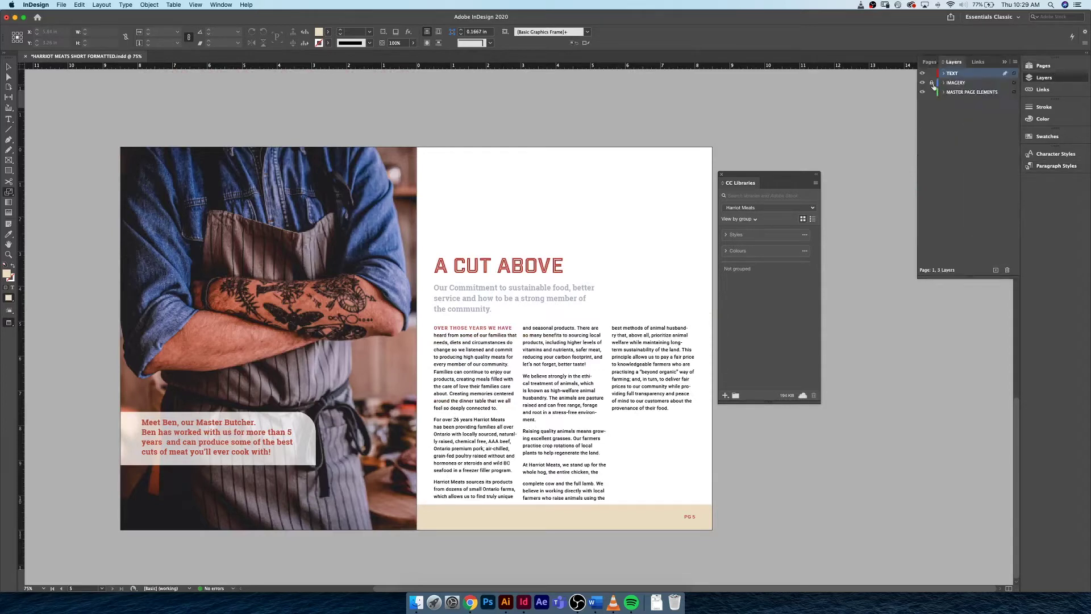
- Select BBQ CHEF.jpg in the Links panel and relink it from CC Libraries
click(1071, 91)
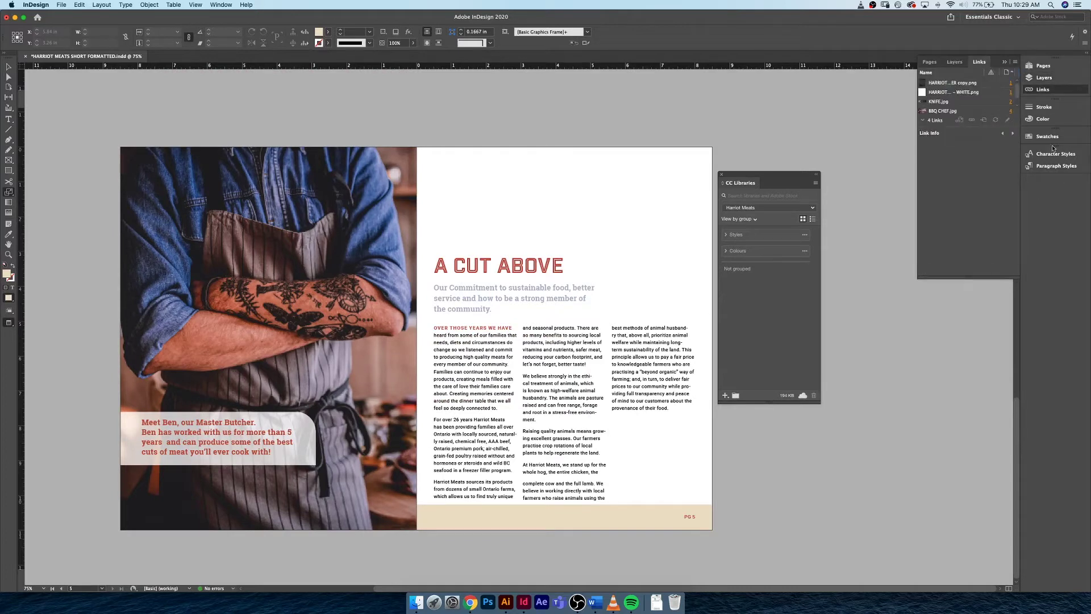
click(967, 111)
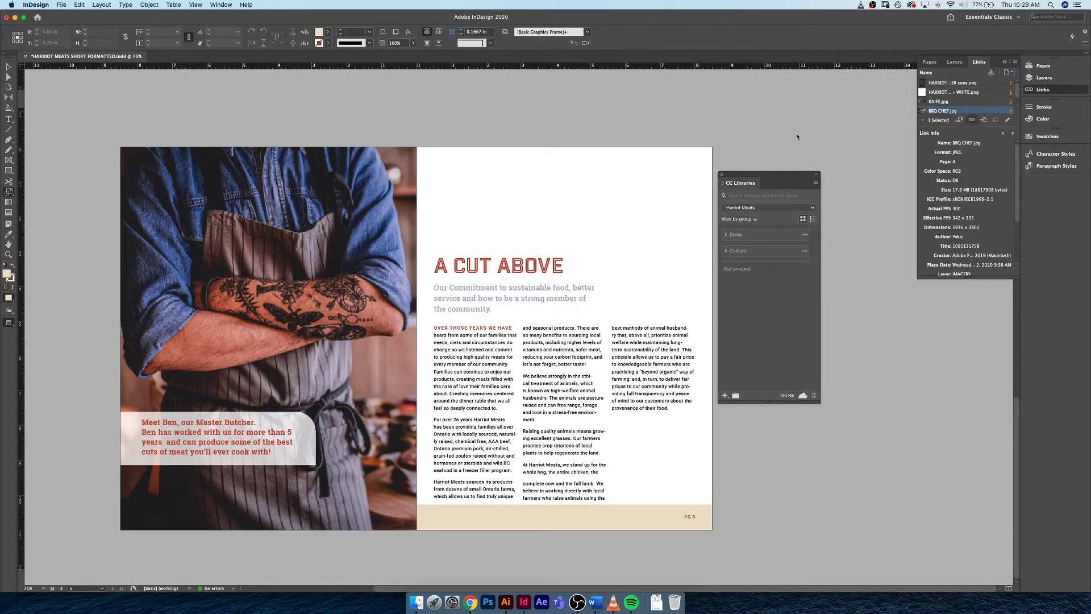
click(221, 5)
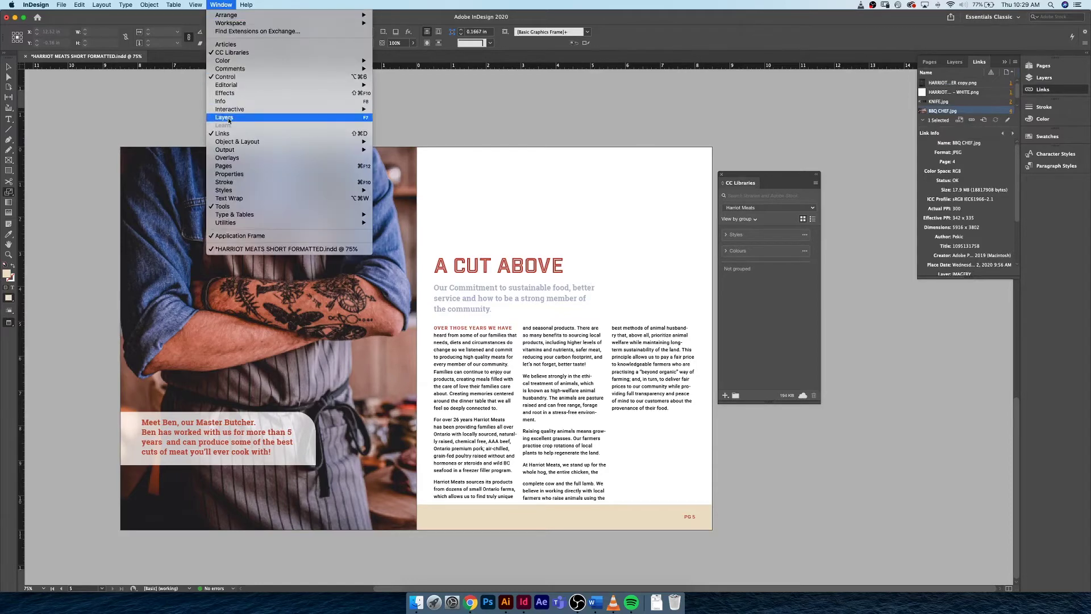
click(965, 114)
scroll(972, 115, down, 1)
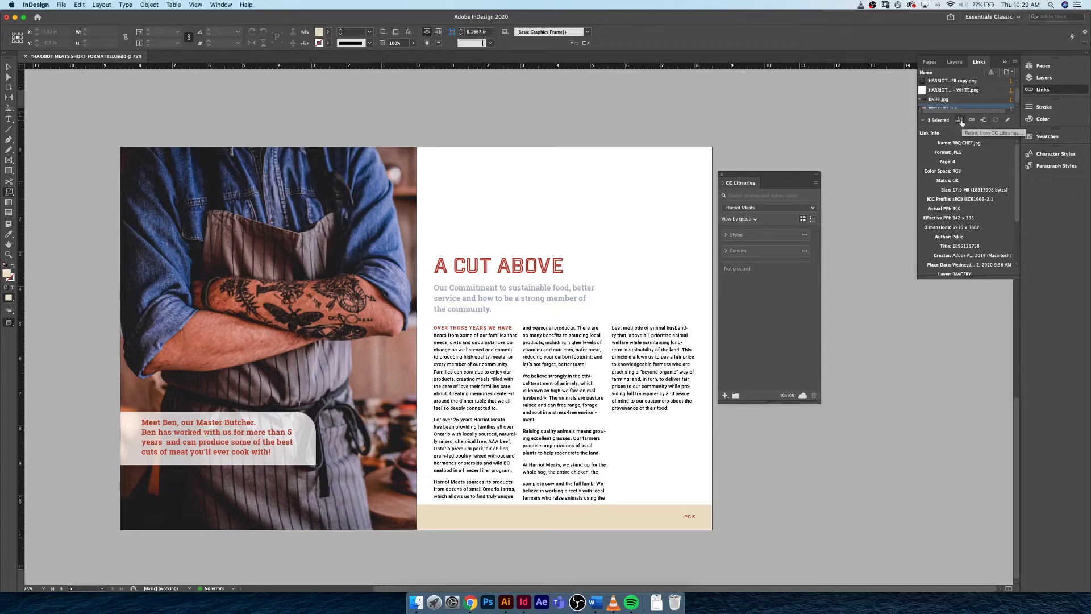
click(961, 121)
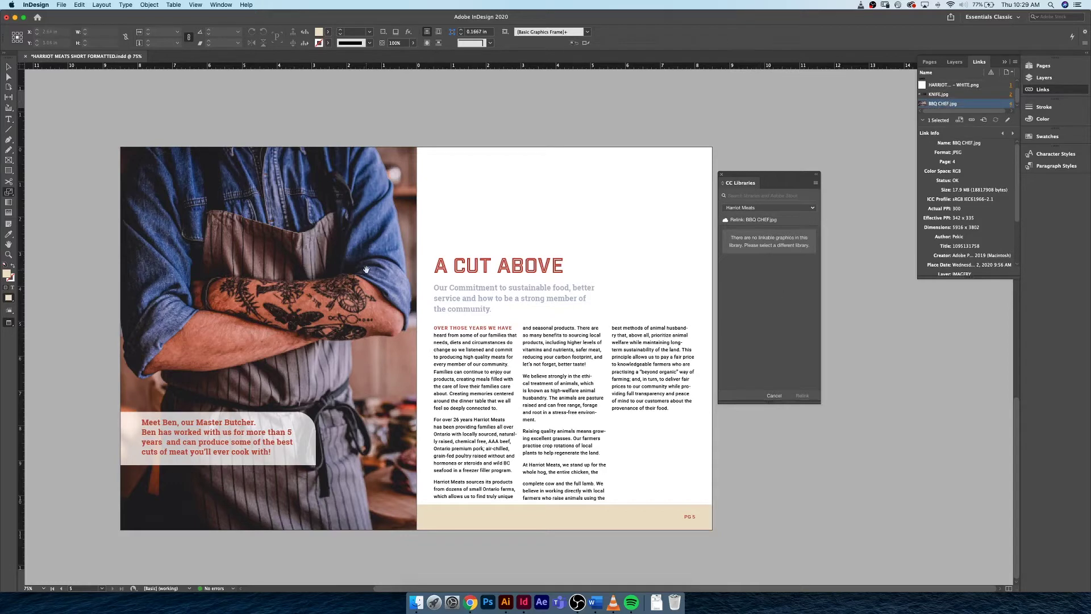
- Add the chef photo frame to the library and name the asset 'BBQ Chef'
click(386, 232)
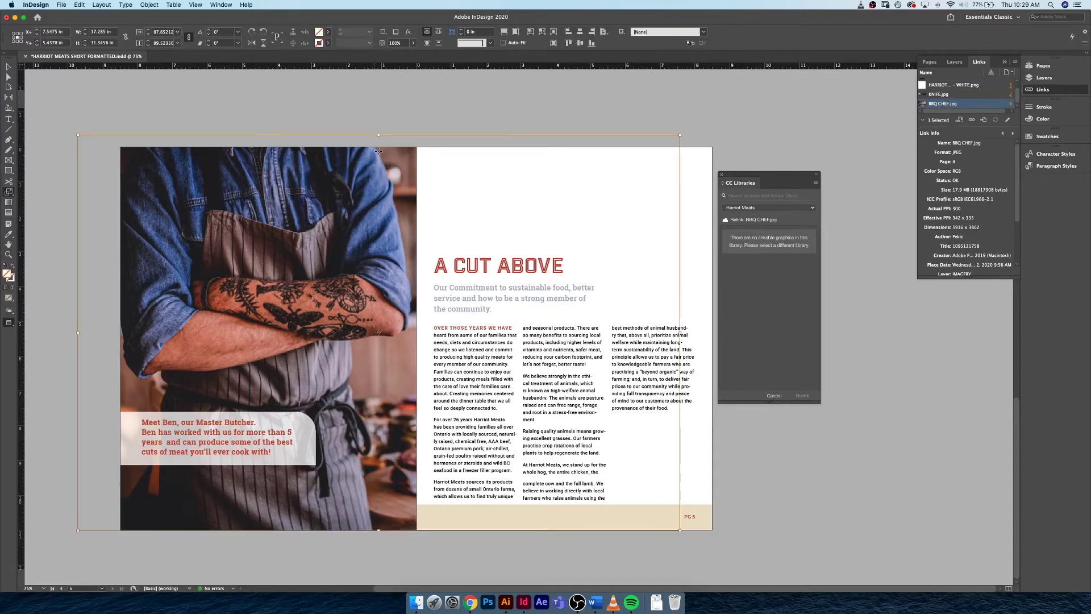
click(374, 120)
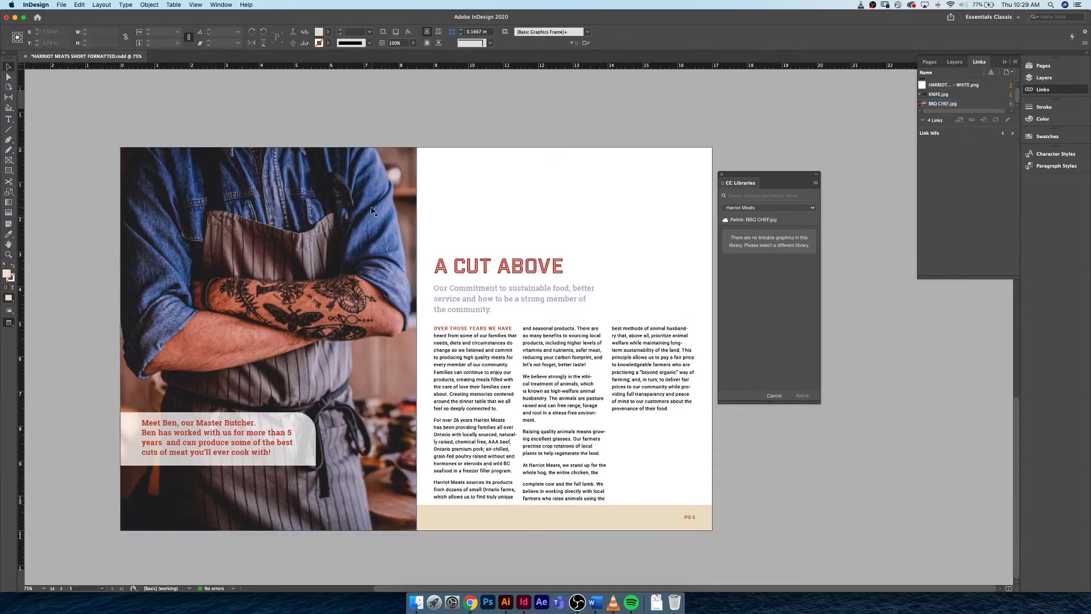
click(366, 211)
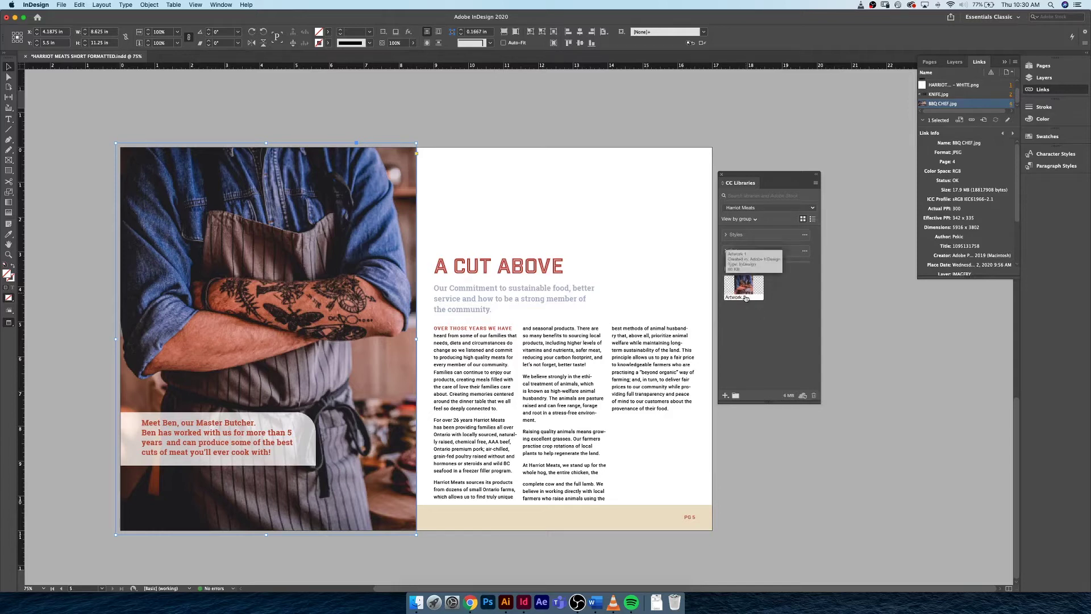
double_click(744, 298)
text(BBQ Chef)
key(Return)
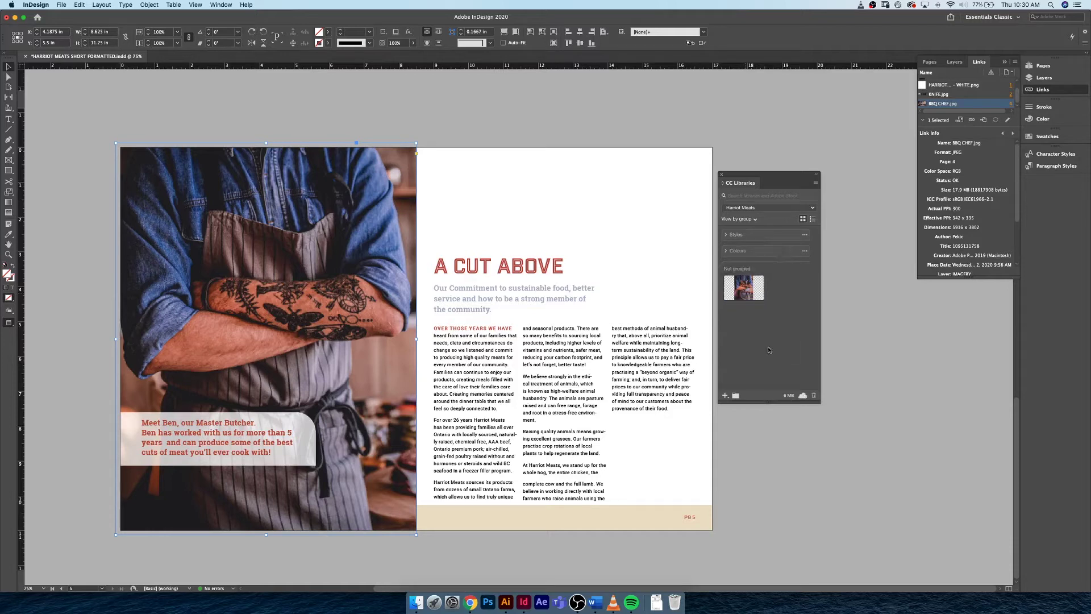
- Create an Imagery group, move BBQ Chef into it, and deselect the frame
click(735, 396)
key(BackSpace)
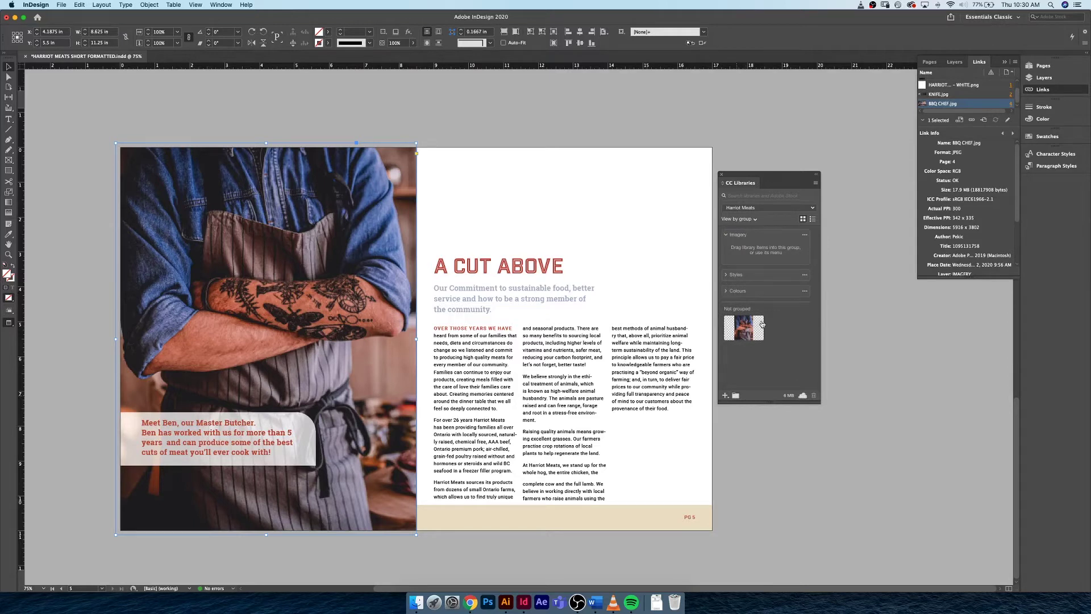
drag(744, 328, 751, 243)
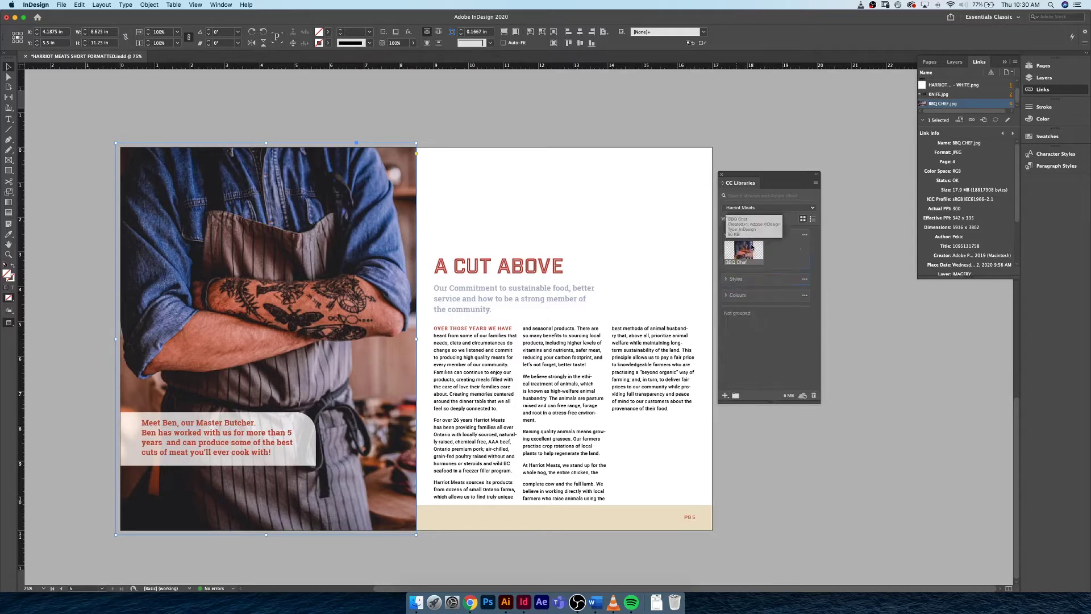
click(727, 235)
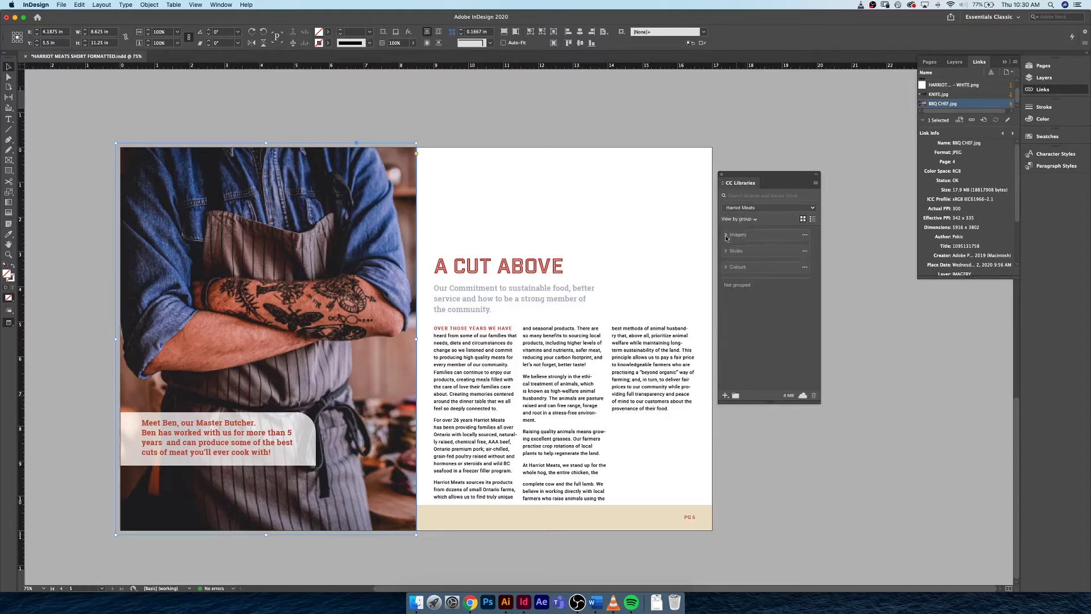
click(513, 142)
scroll(512, 142, up, 5)
scroll(513, 145, up, 8)
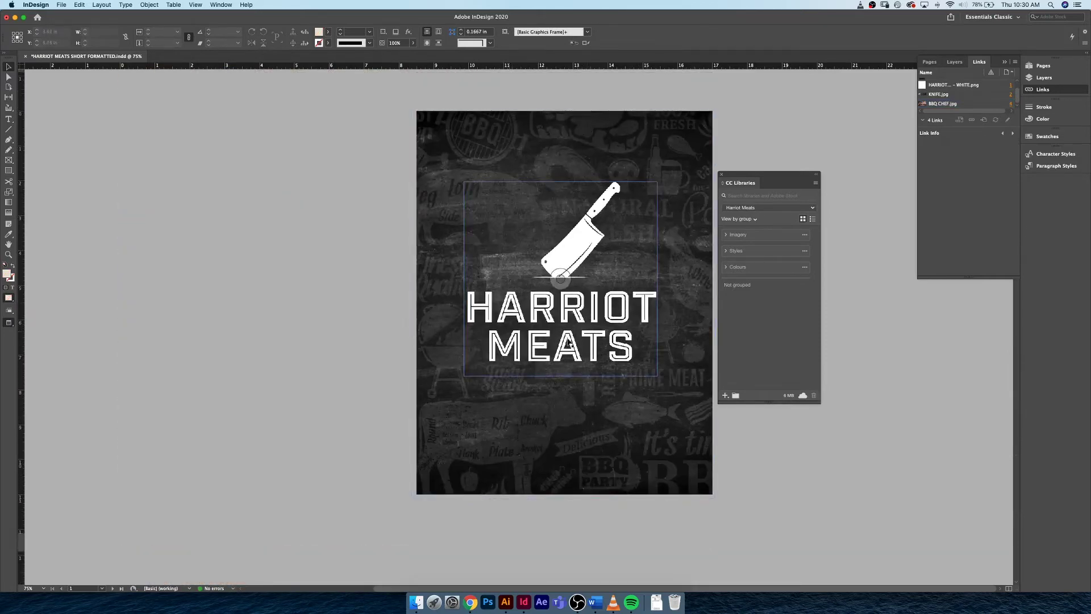
- In Illustrator, open HARRIOT MEATS LOGO 2 - WHITE.ai and select the whole logo in Outline view
click(506, 603)
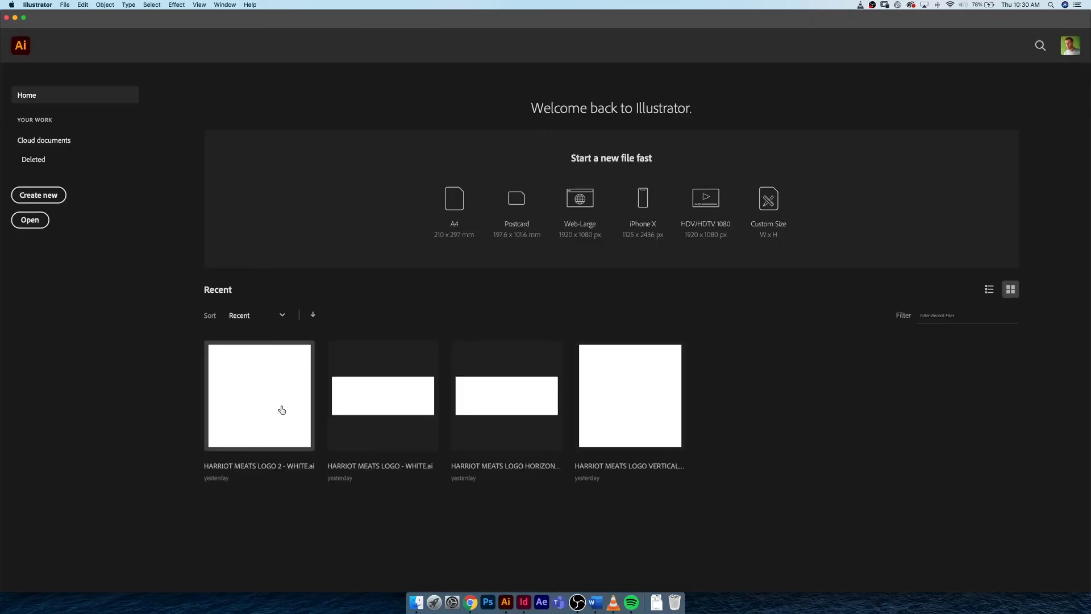
click(300, 396)
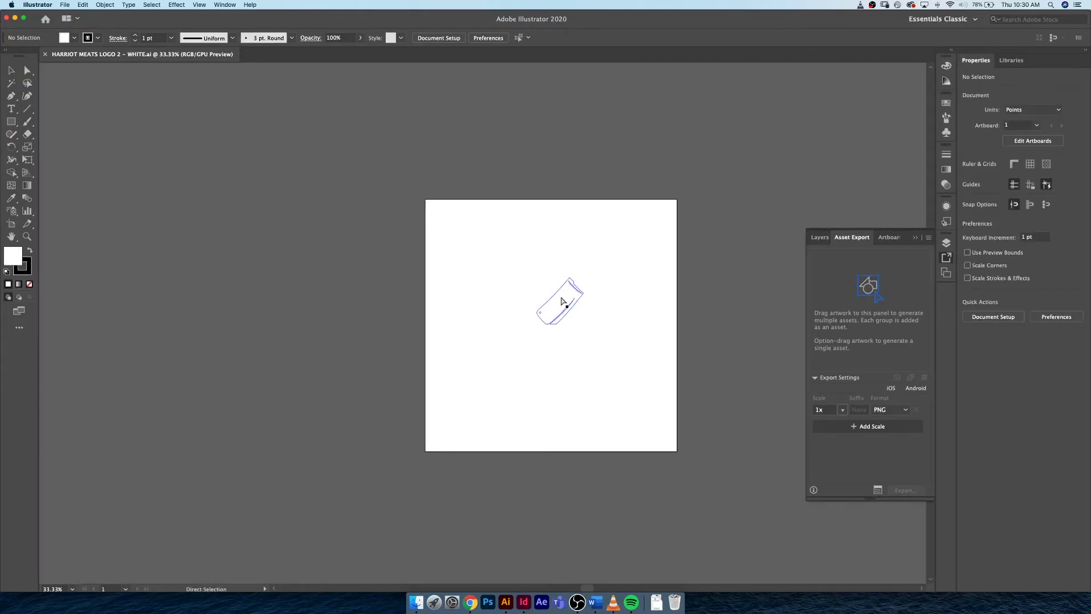
key(super+y)
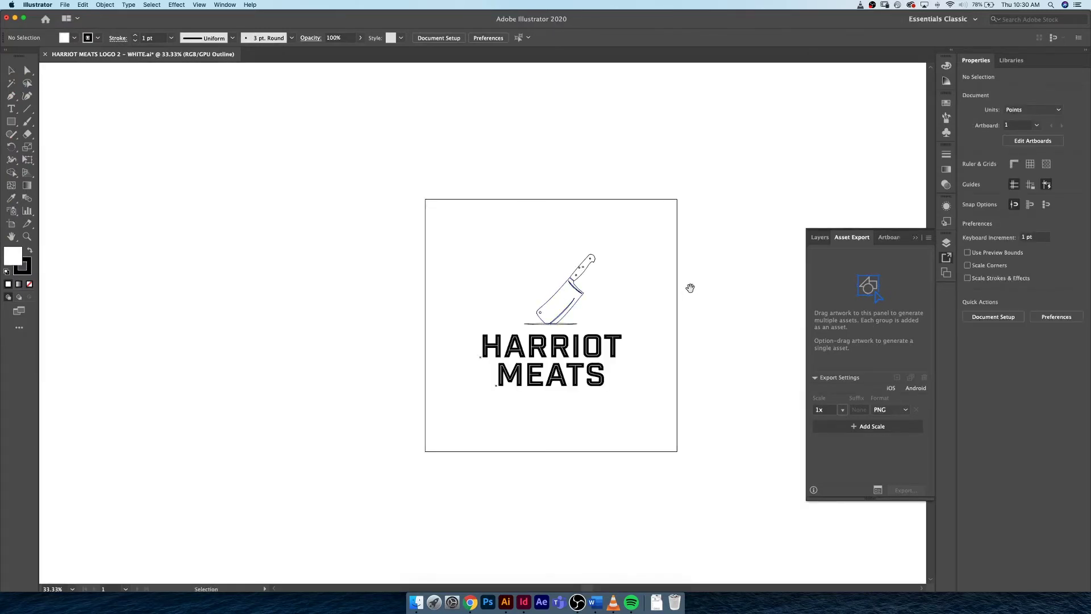
drag(690, 290, 605, 290)
drag(546, 251, 356, 456)
key(super+y)
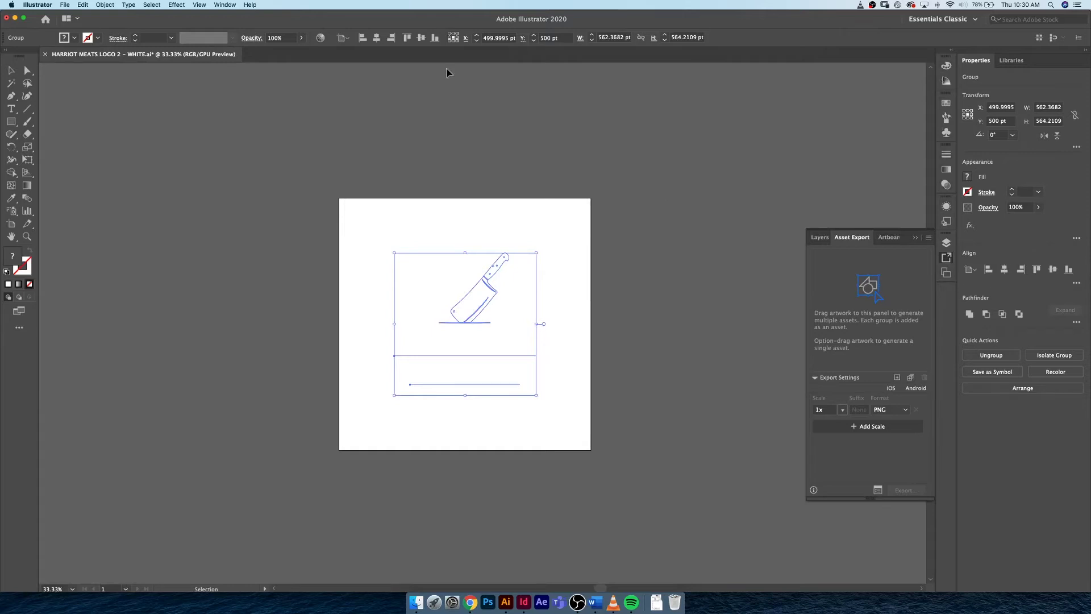
- Open the Libraries panel on Harriot Meats, drag in the white logo and name it 'Harriot Meats Logo'
click(224, 5)
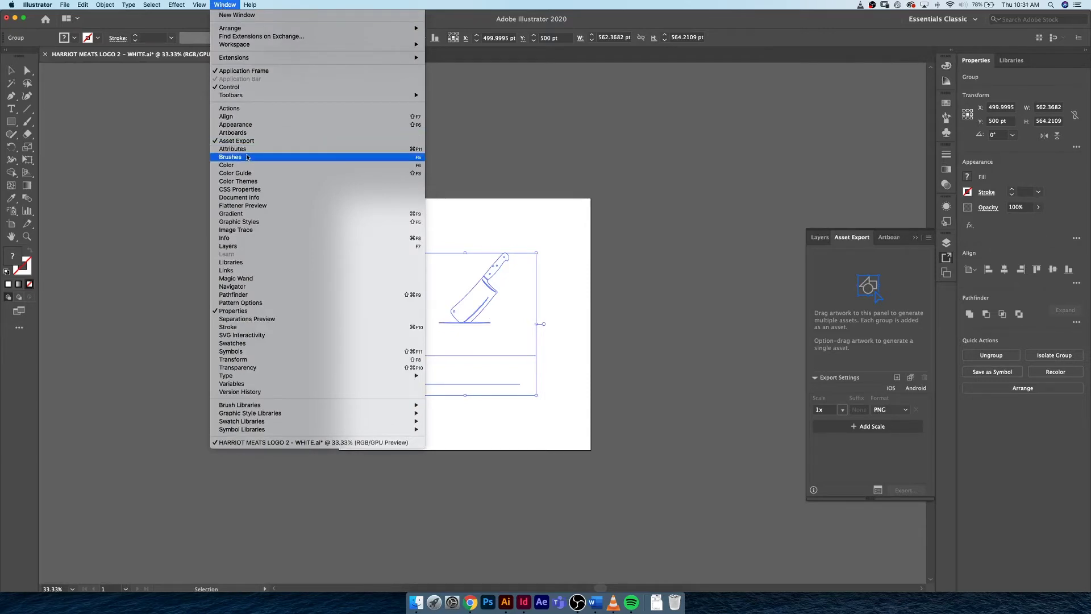
click(252, 263)
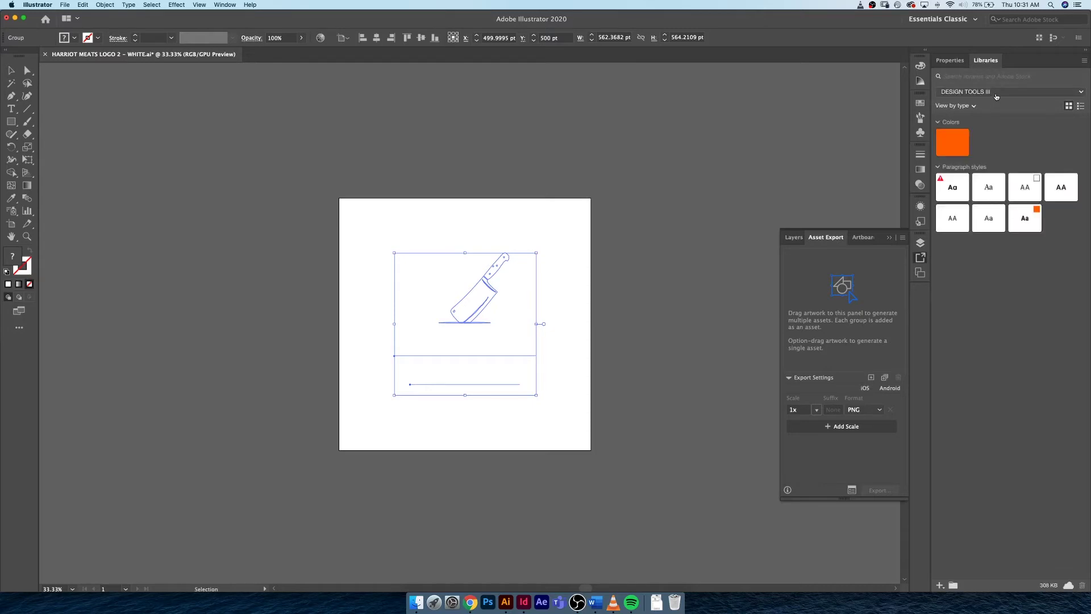
click(997, 96)
click(969, 128)
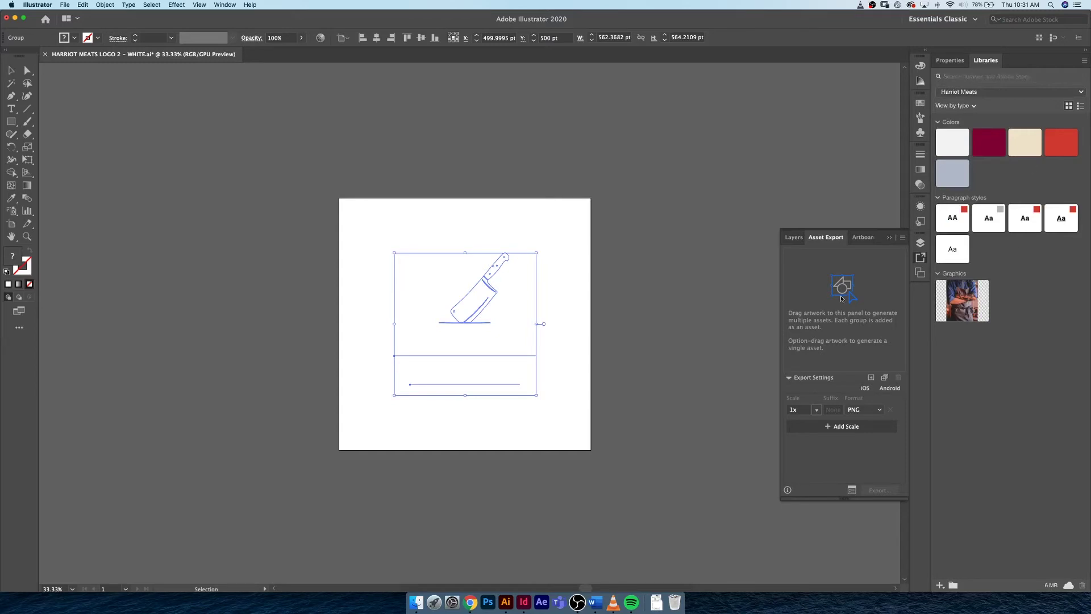
drag(479, 305, 1036, 312)
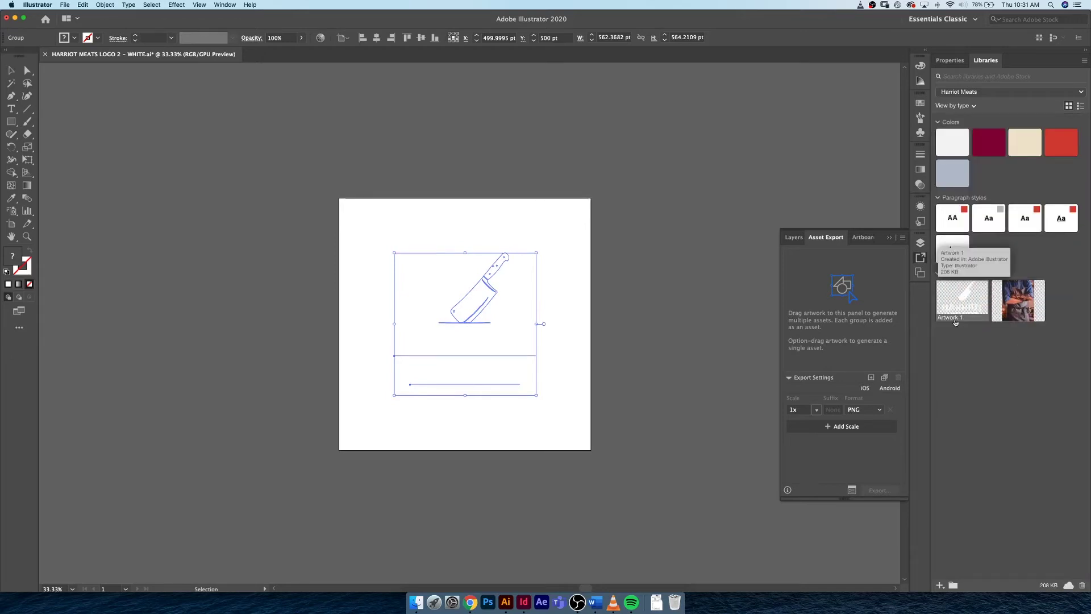
double_click(955, 319)
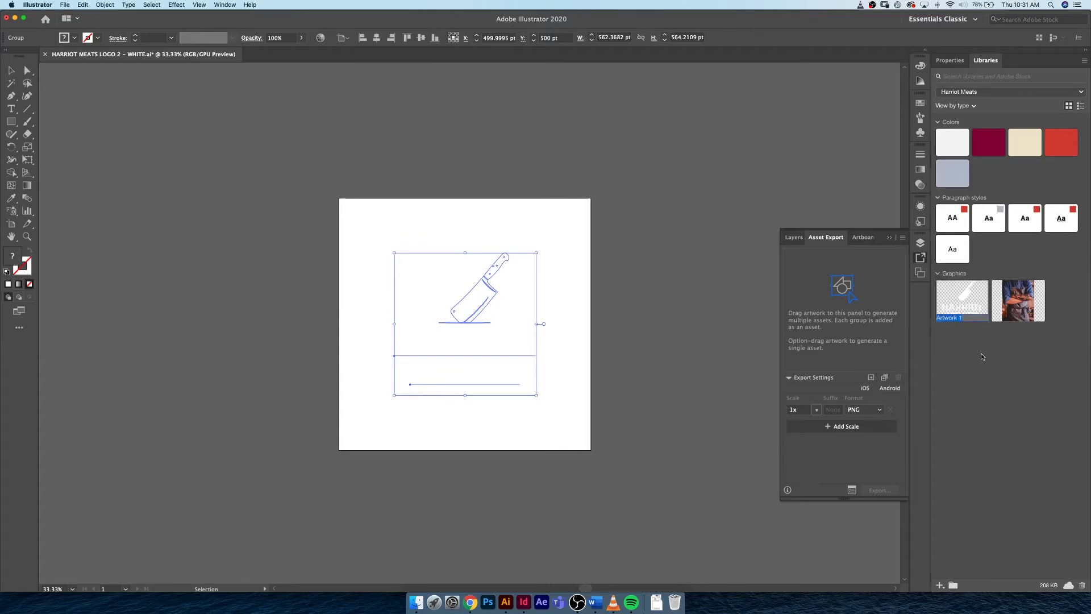
text(Ha)
text(rriot Meats Logo Vert)
key(Return)
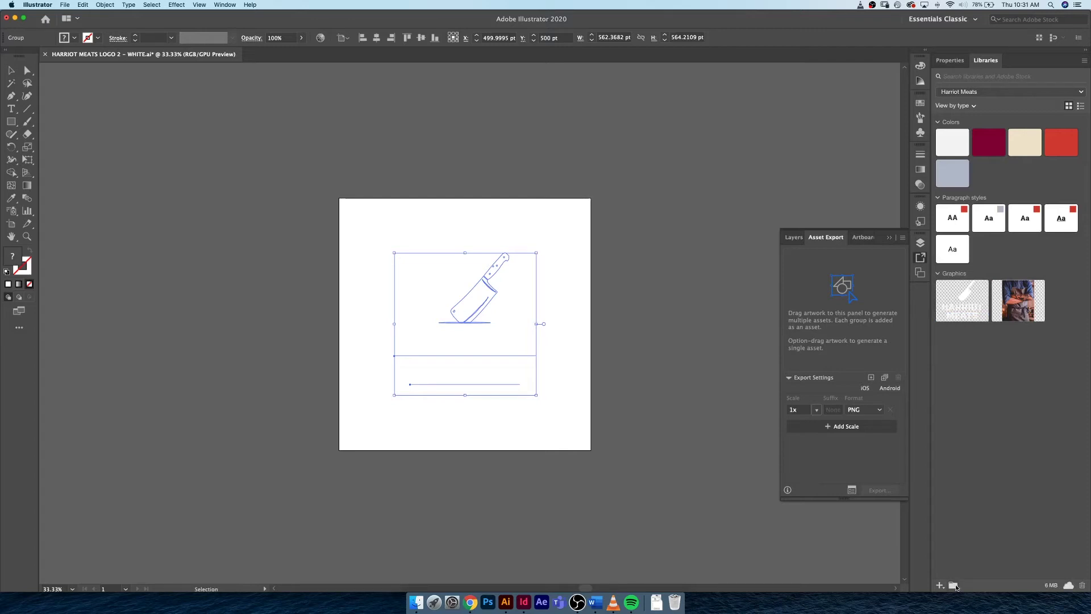
- Switch the library to list view organised by group and create a group named Logos
click(955, 587)
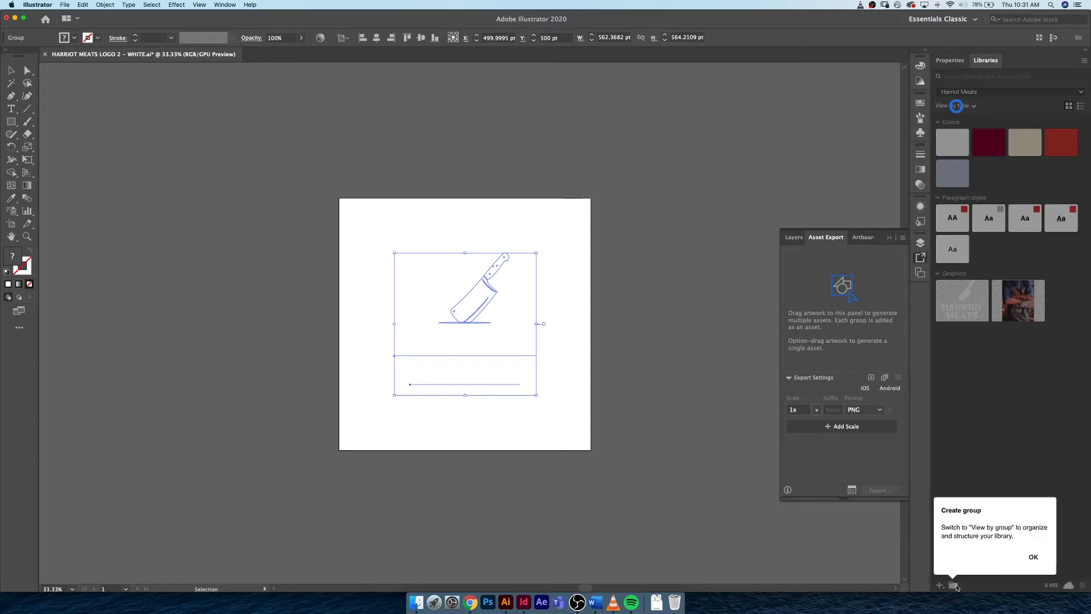
click(1034, 559)
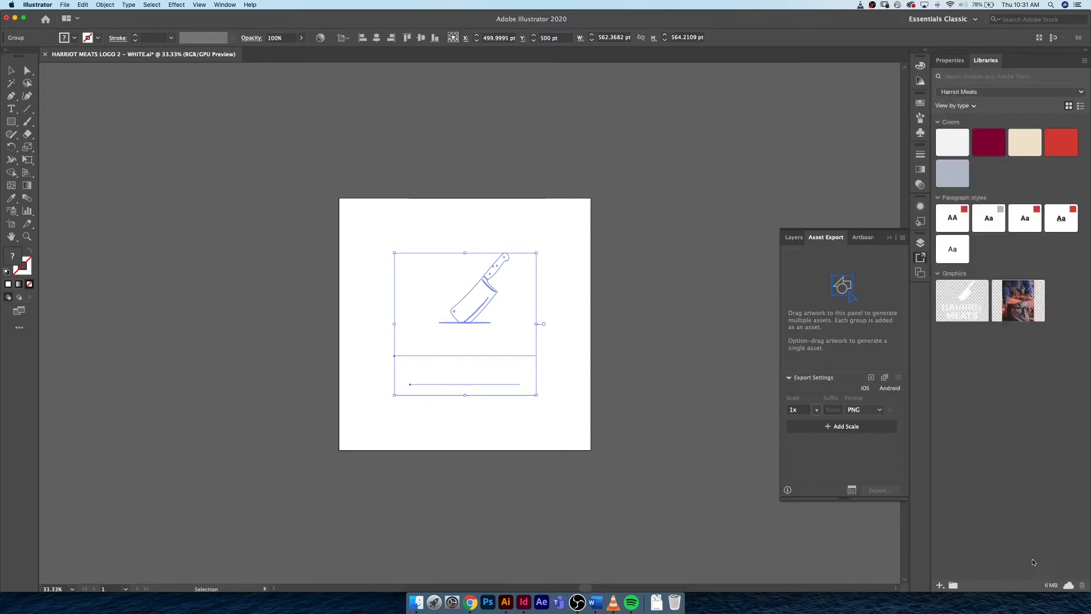
click(1080, 106)
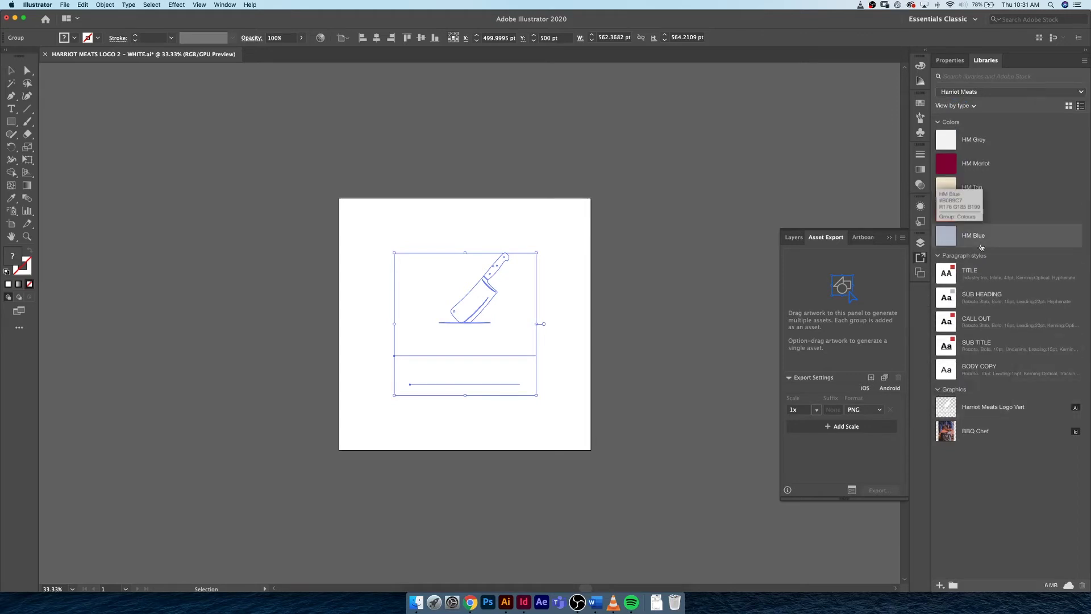
click(972, 107)
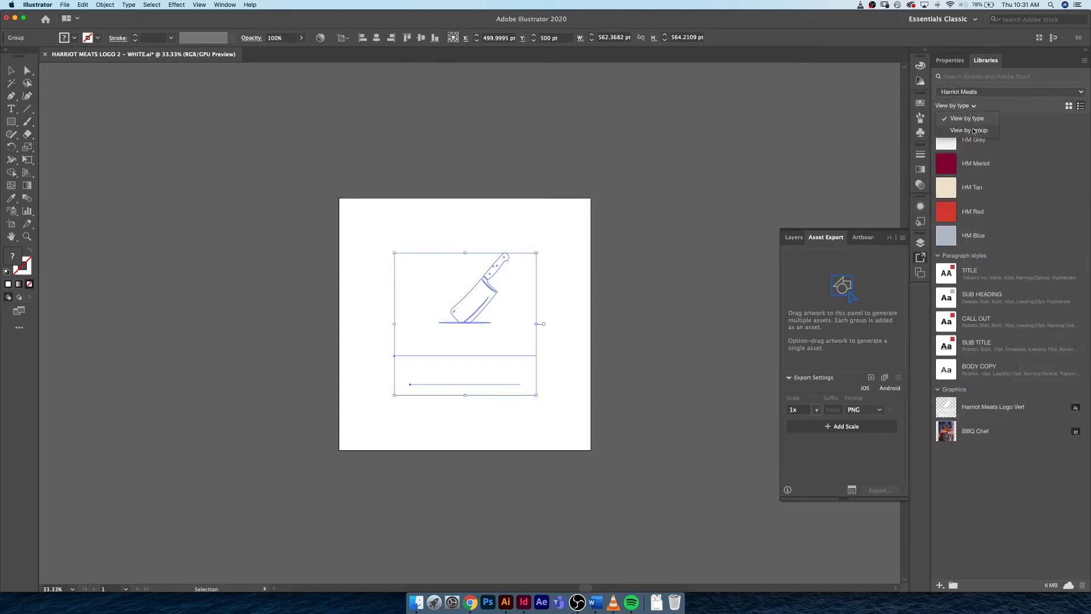
click(973, 132)
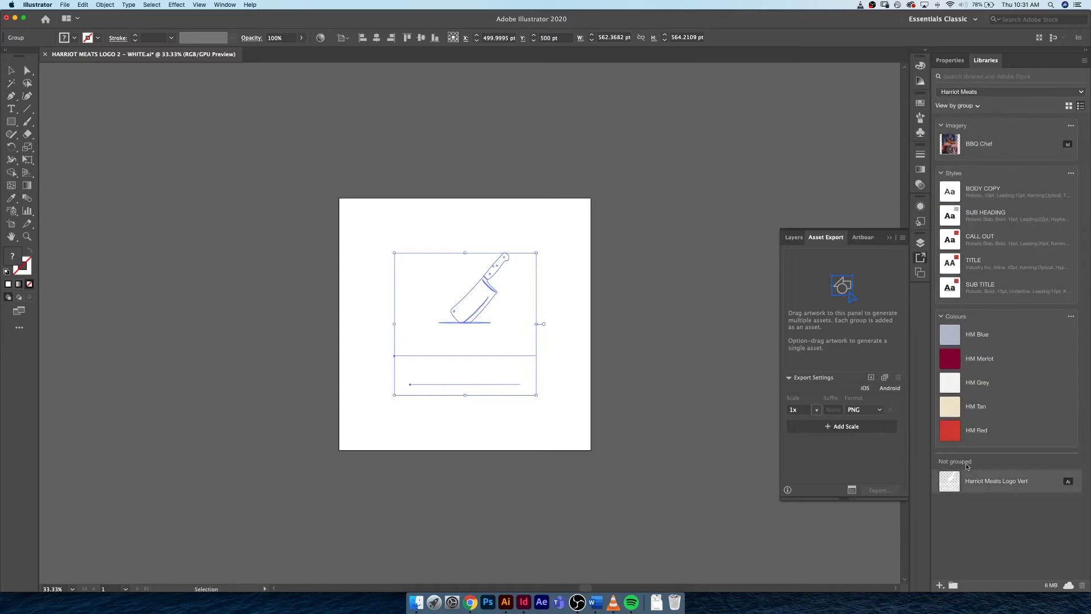
click(954, 586)
text(Logos)
key(Return)
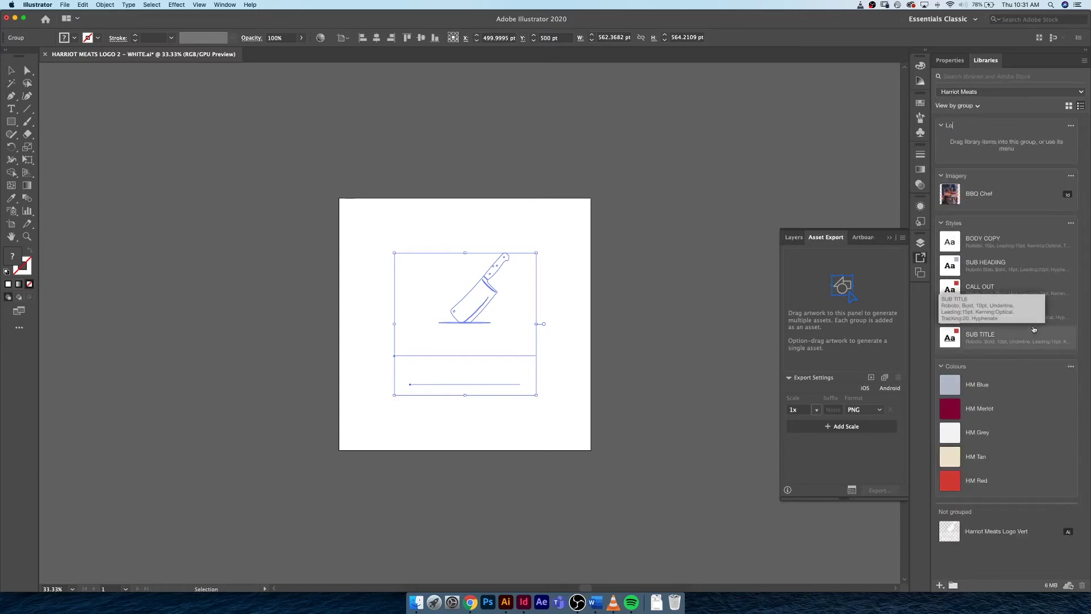
- Move Harriot Meats Logo Vert into Logos, collapse all four groups, and deselect the artwork
click(960, 535)
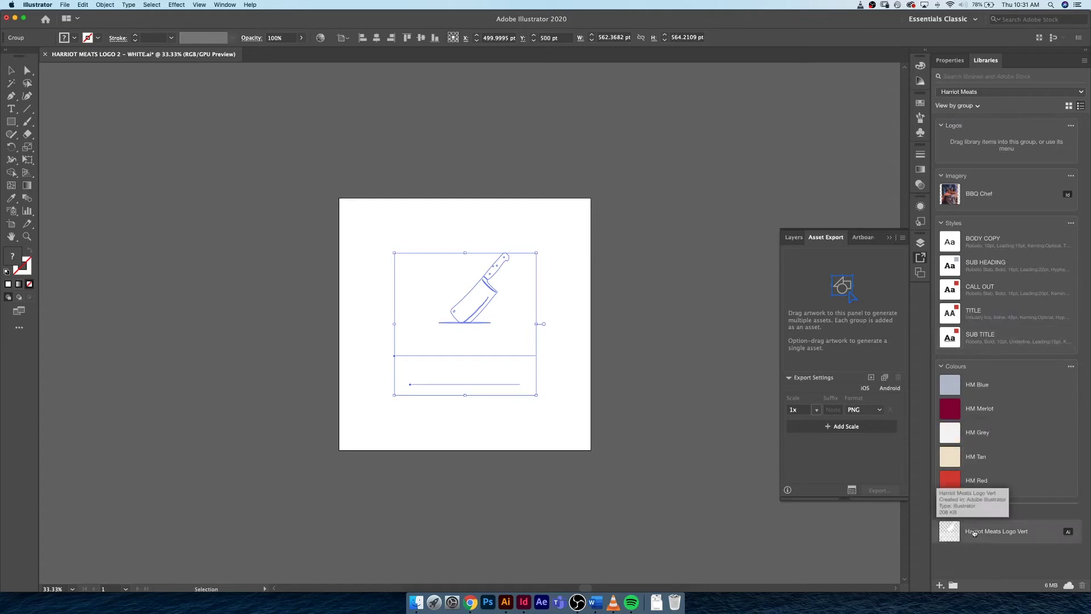
drag(962, 148, 964, 147)
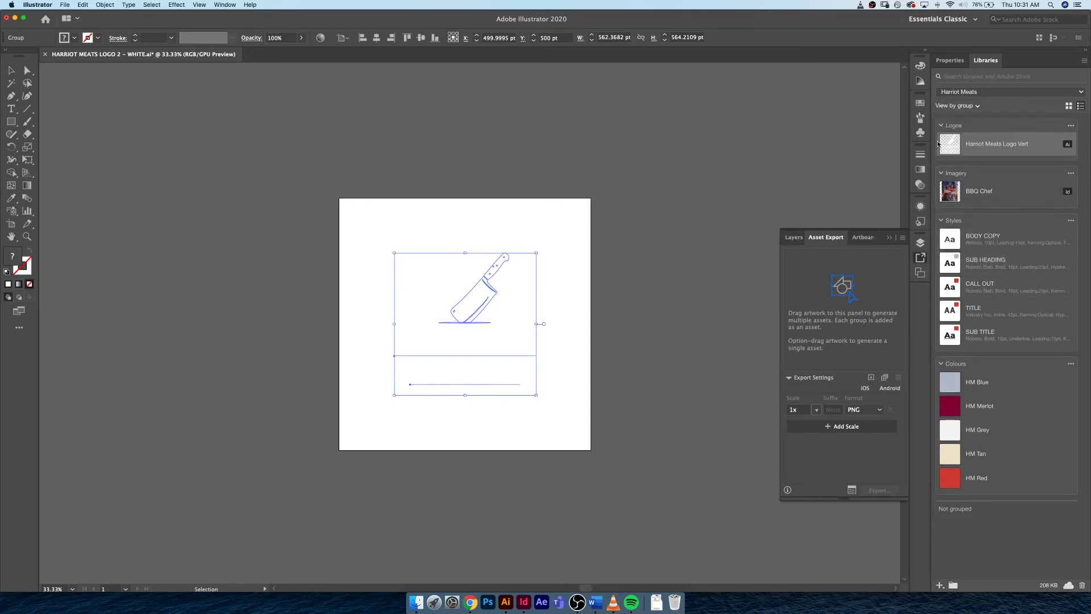
click(941, 125)
click(942, 146)
click(942, 166)
click(942, 189)
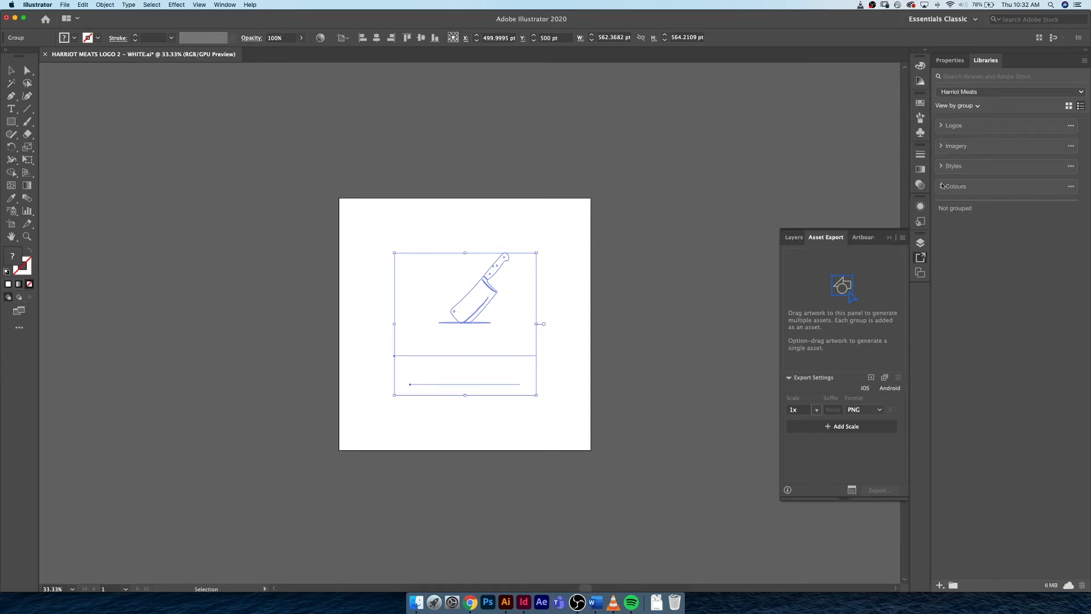
click(521, 149)
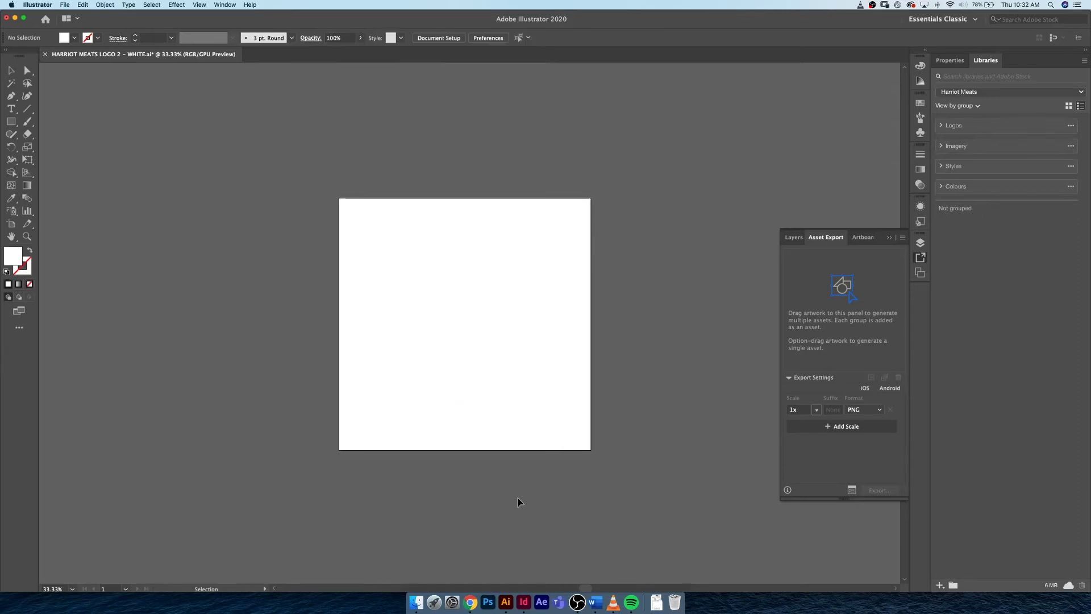
- Create a blank Letter-size print document, Untitled-1, from the Print presets in InDesign
click(523, 602)
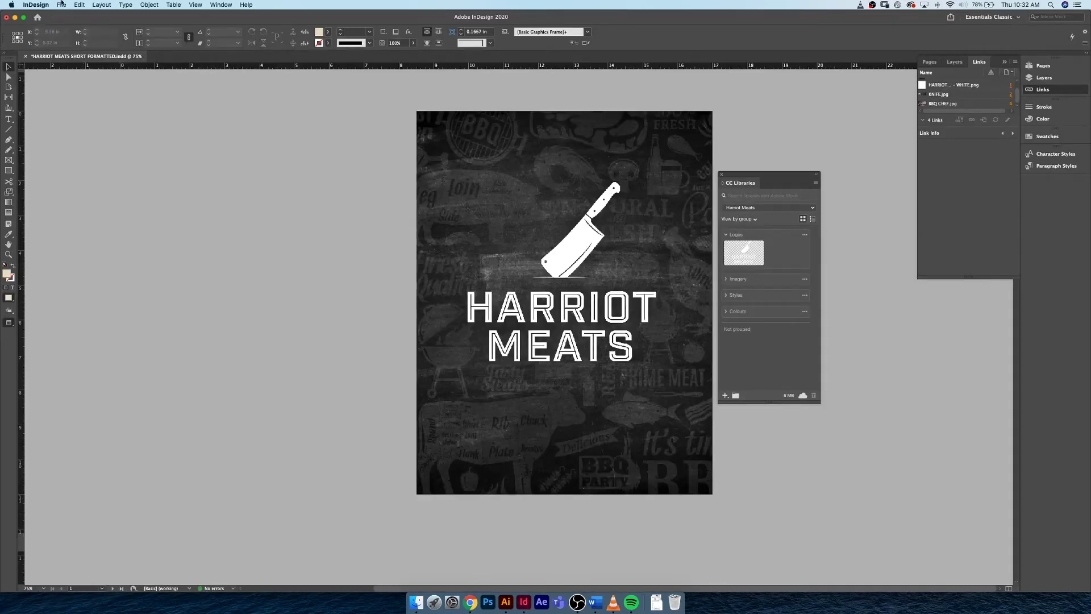
click(61, 3)
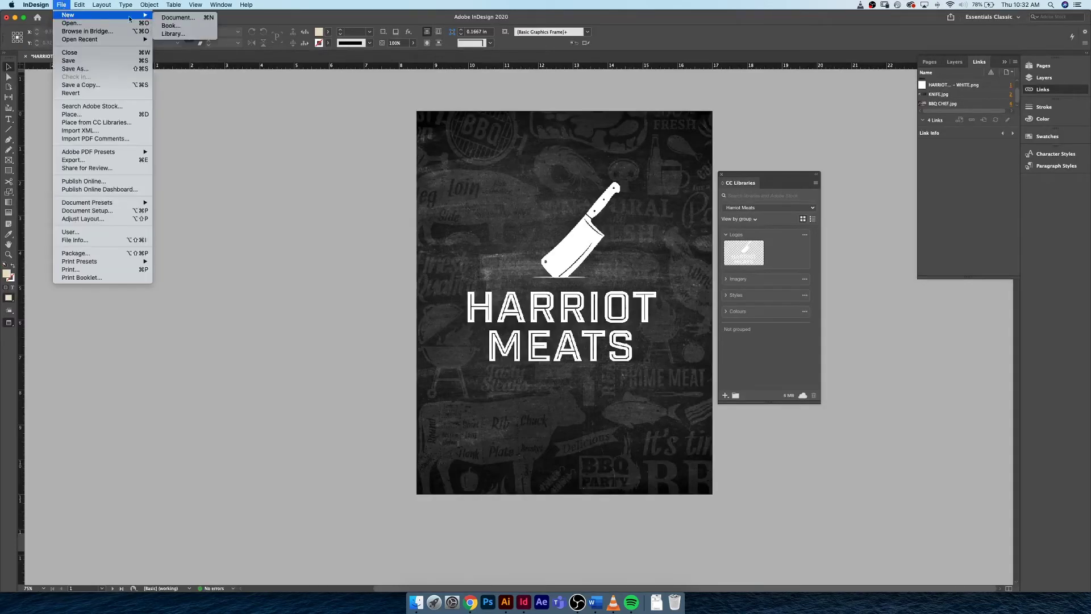
click(167, 19)
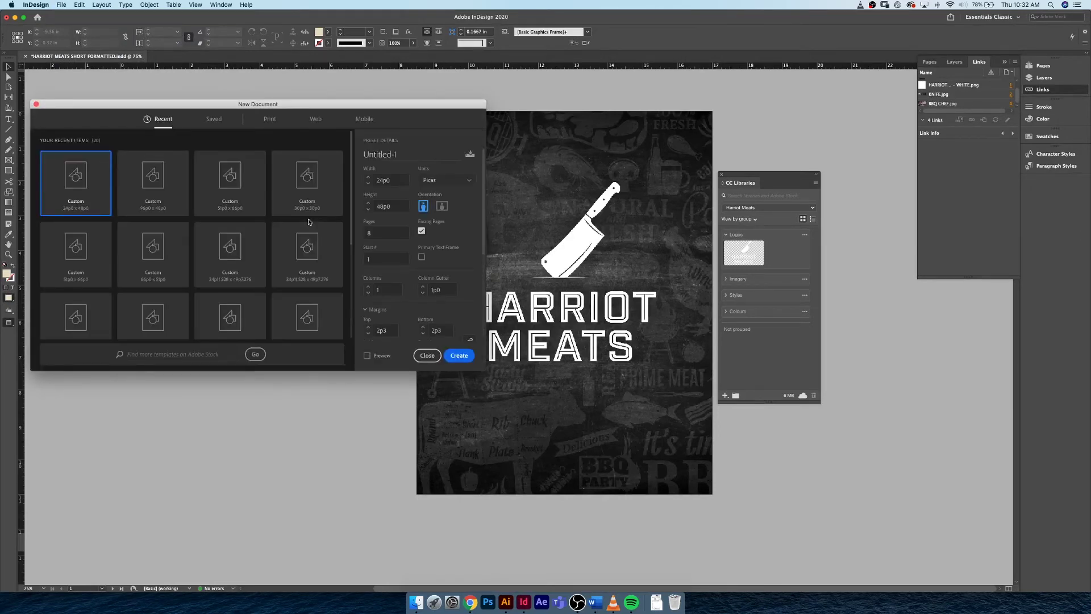
click(270, 119)
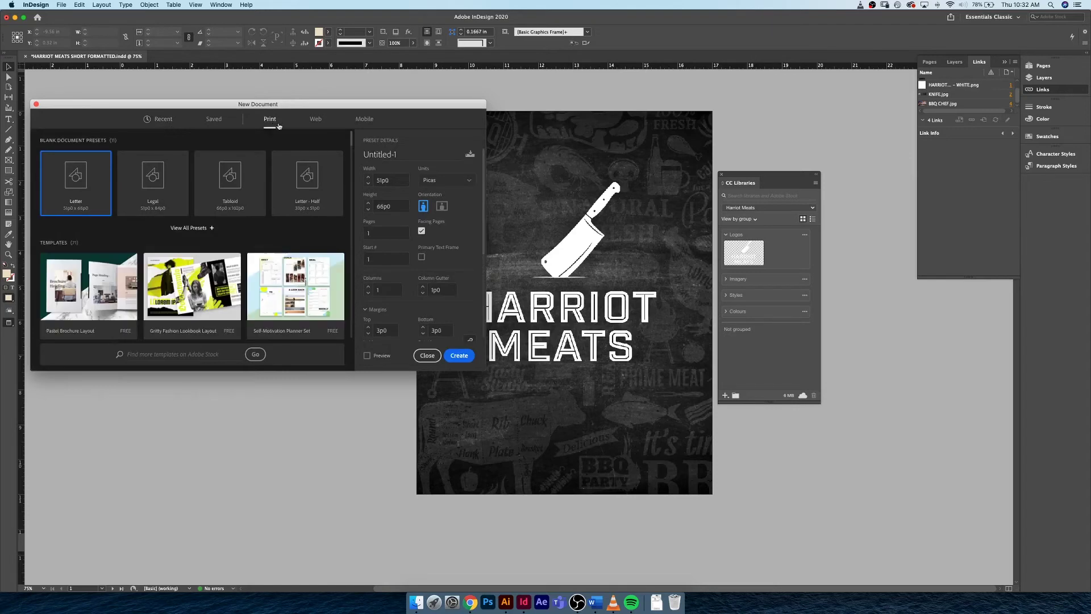
click(466, 359)
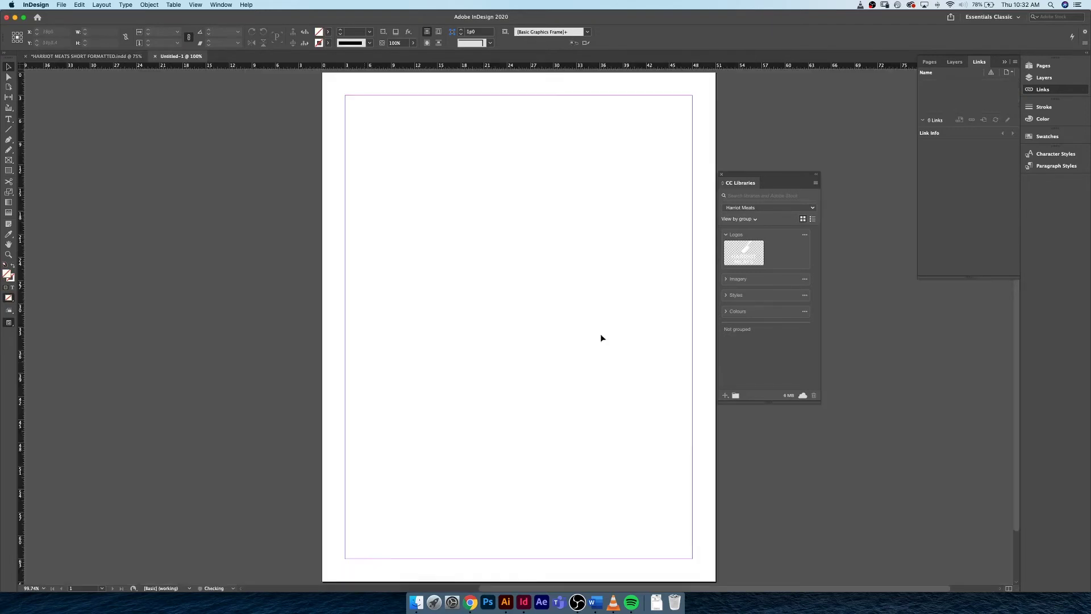
- At 75% zoom, draw a text frame over the page's lower-left and fill it with placeholder text
key(super+minus)
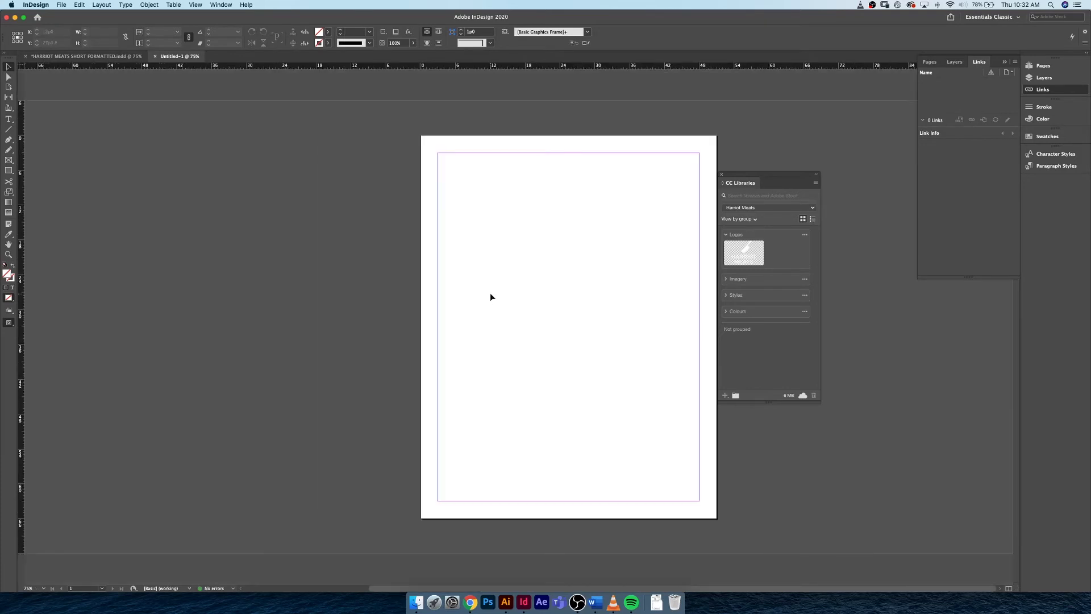
key(t)
drag(439, 261, 597, 499)
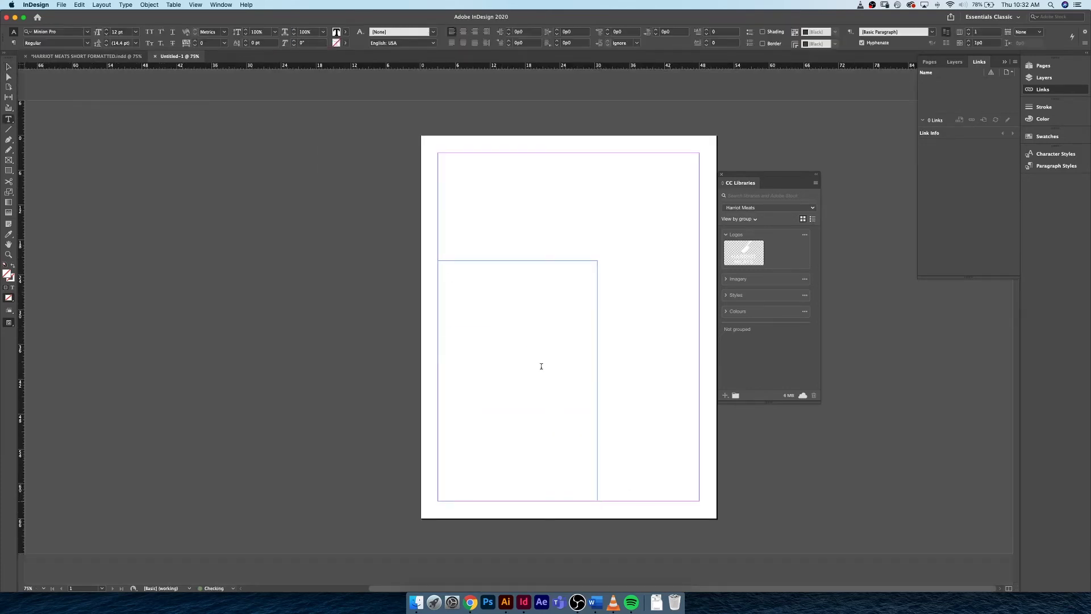
right_click(539, 359)
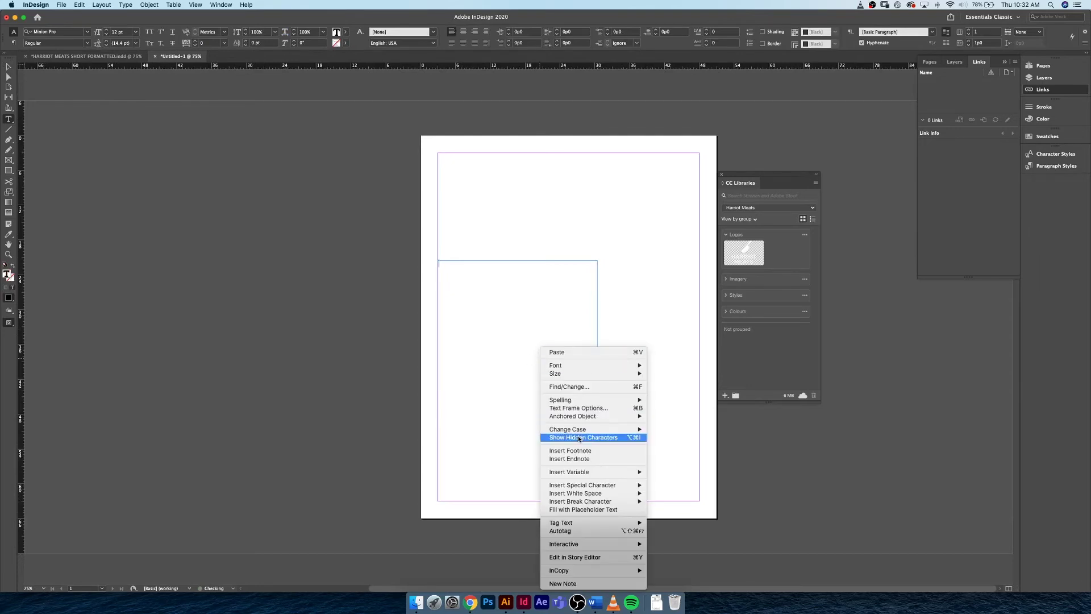
click(586, 508)
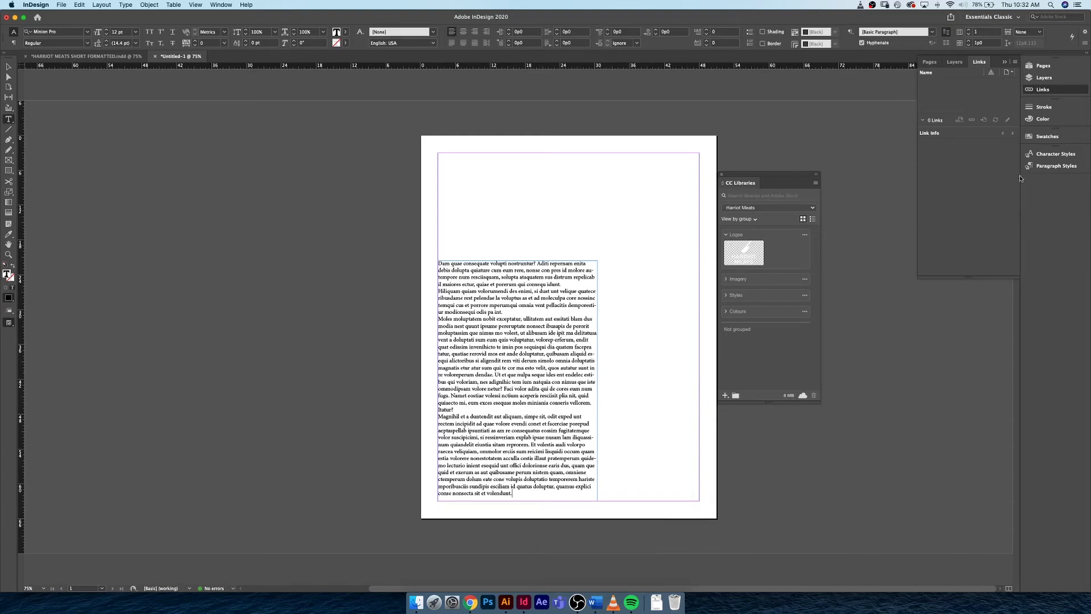
- Apply the library's BODY COPY paragraph style to all text, then select 'Moles moluptatem nobit exceptatur,'
key(super+a)
drag(740, 191, 772, 176)
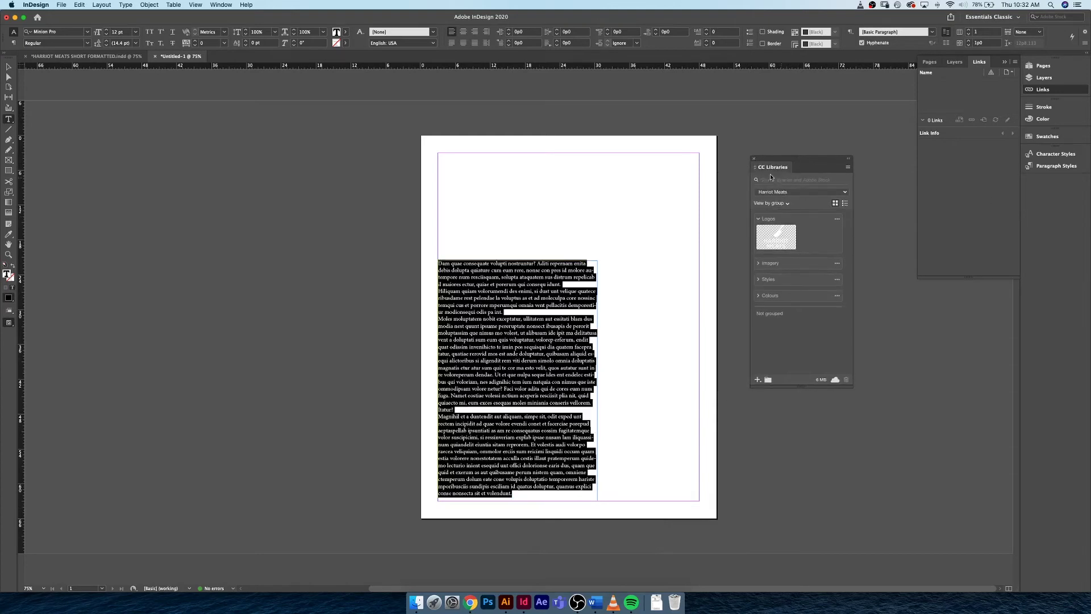
click(1065, 167)
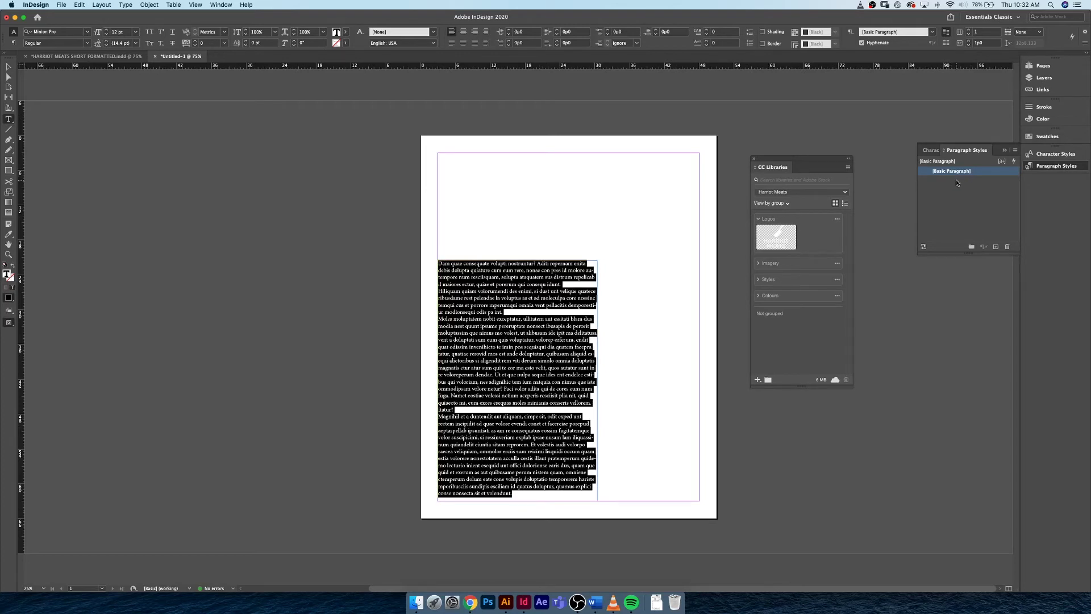
click(758, 279)
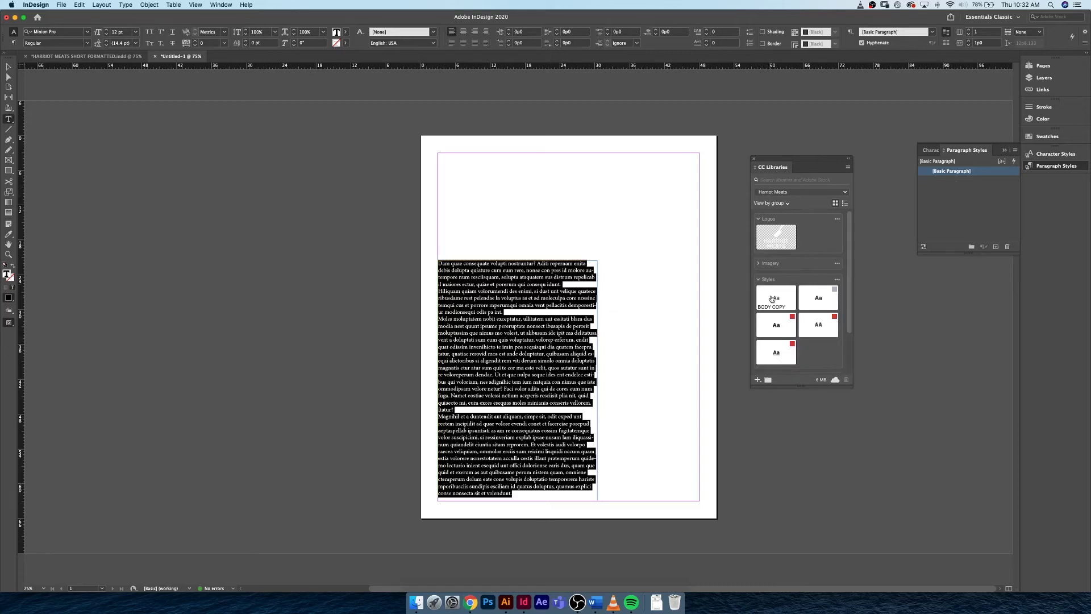
click(772, 299)
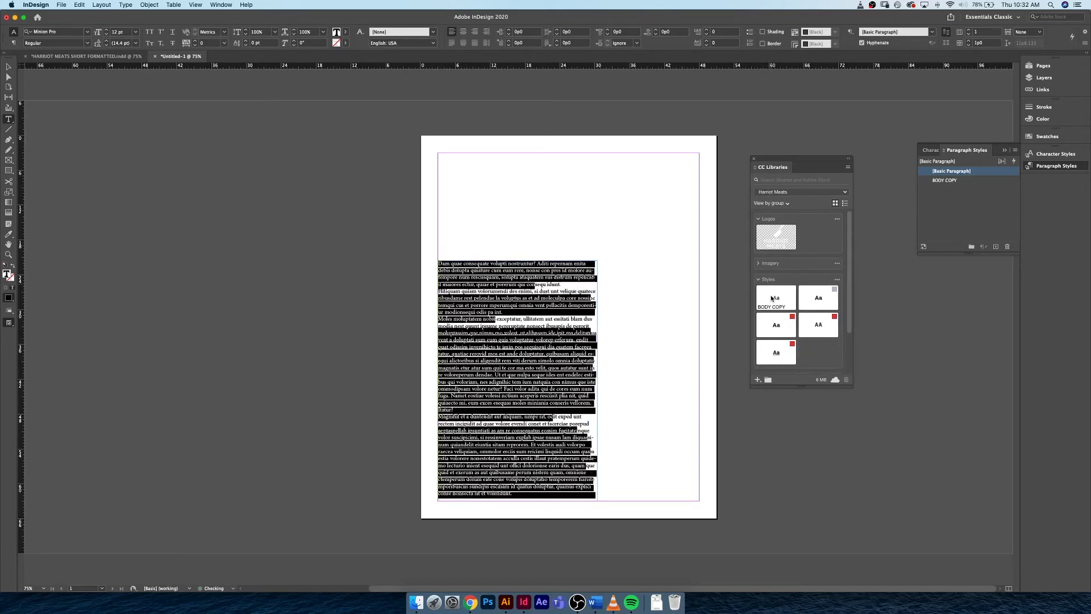
click(508, 305)
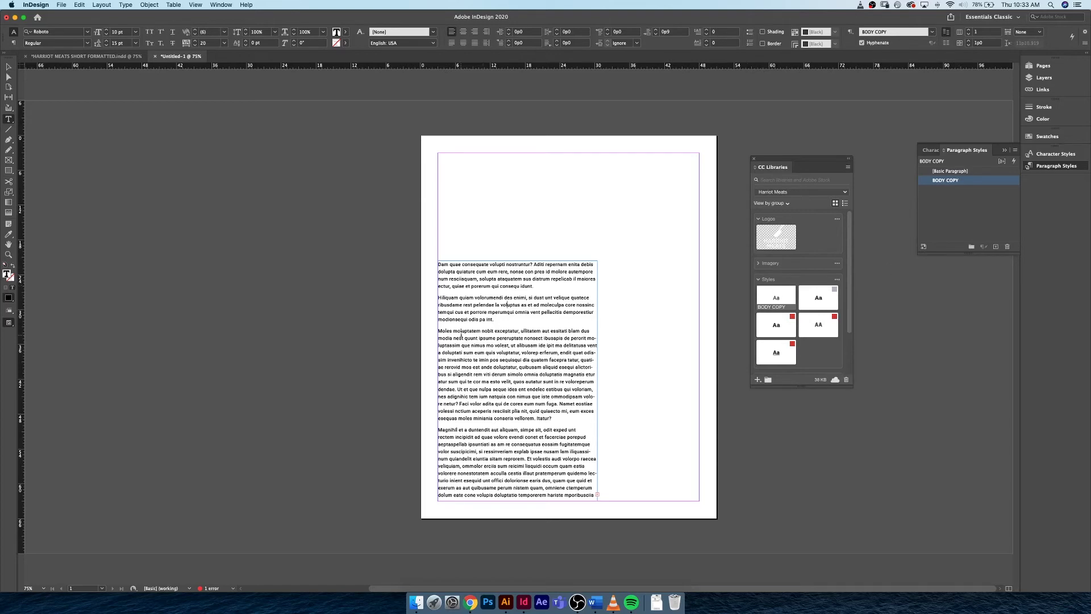
drag(520, 331, 436, 333)
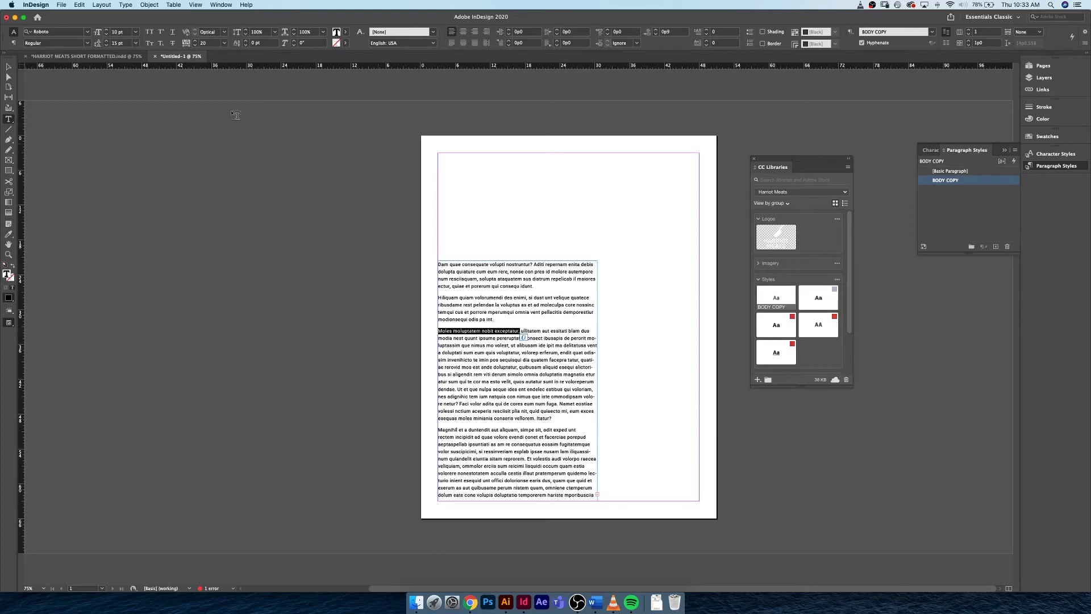
click(118, 58)
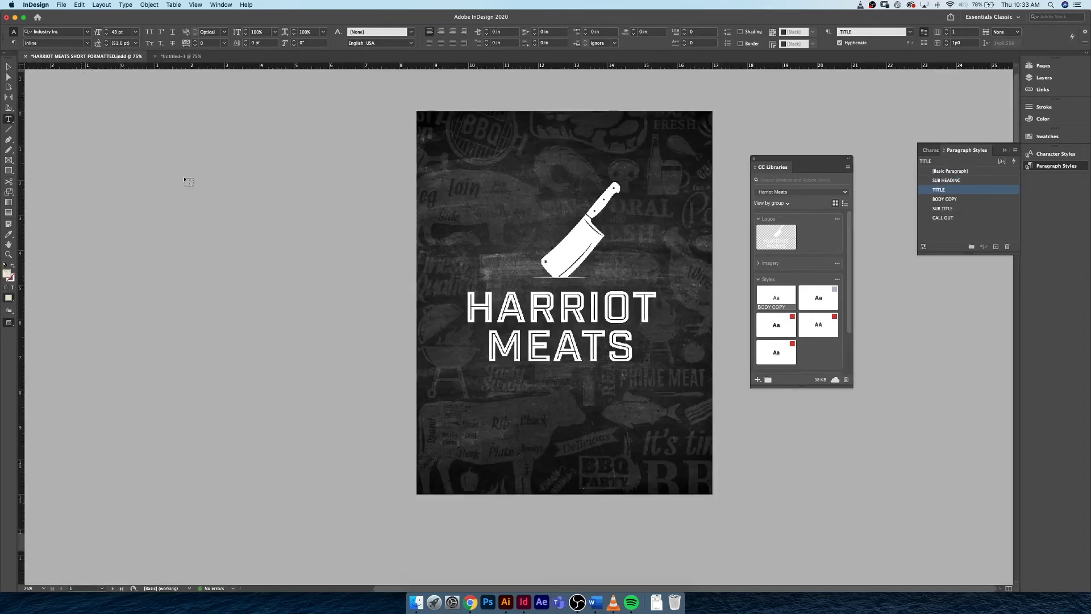
click(1053, 155)
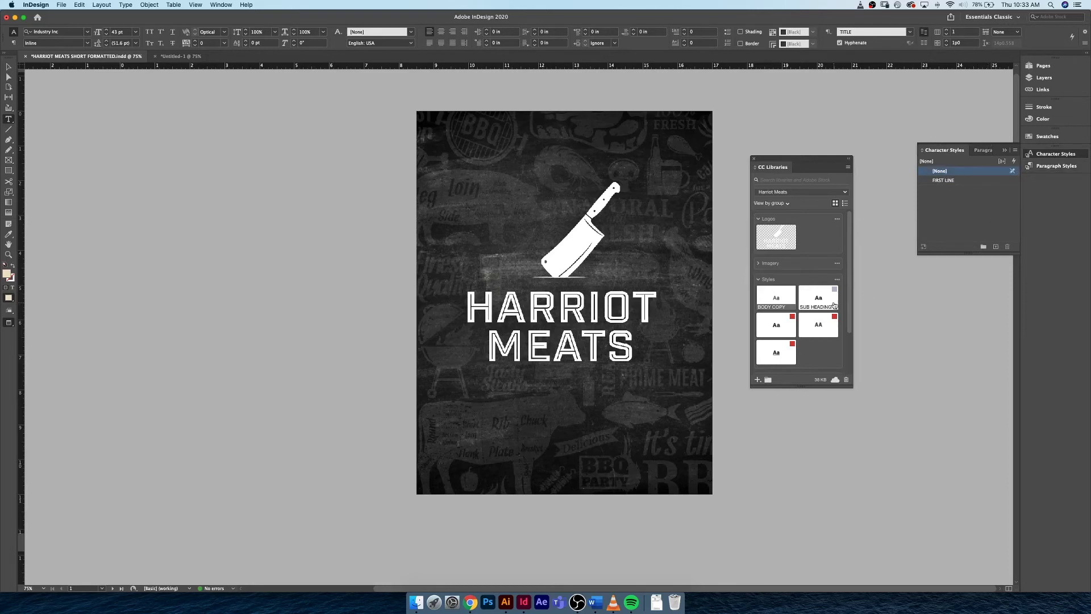
scroll(819, 307, down, 2)
click(944, 180)
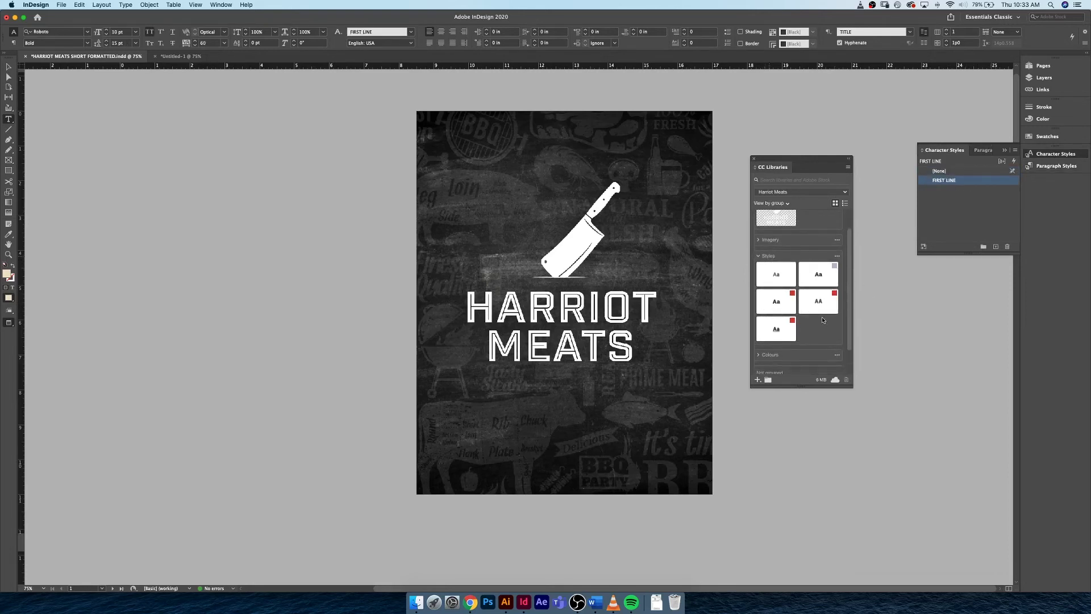
click(924, 247)
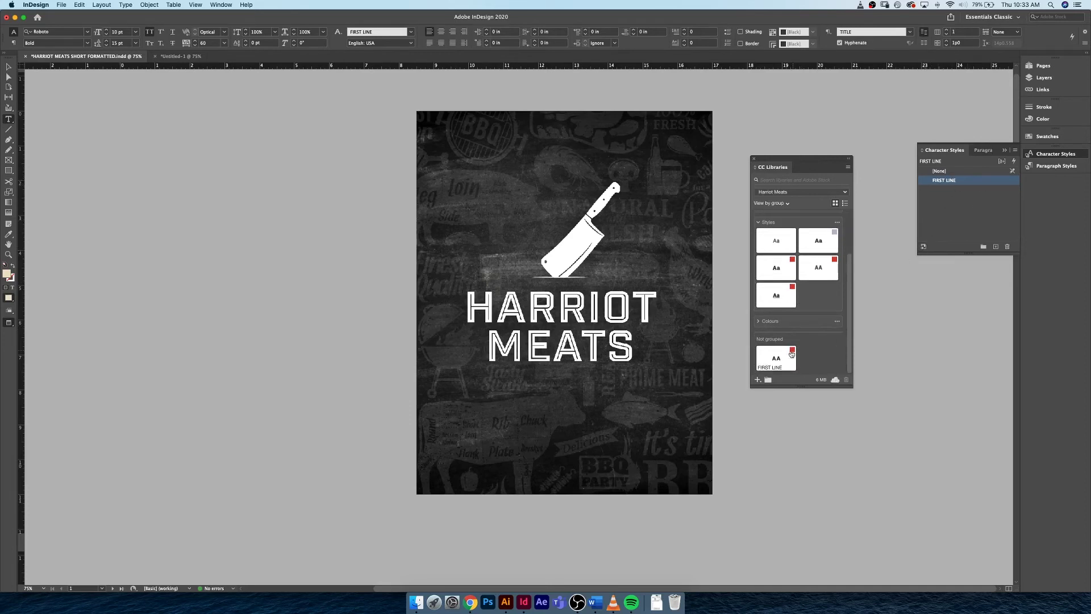
drag(787, 357, 823, 301)
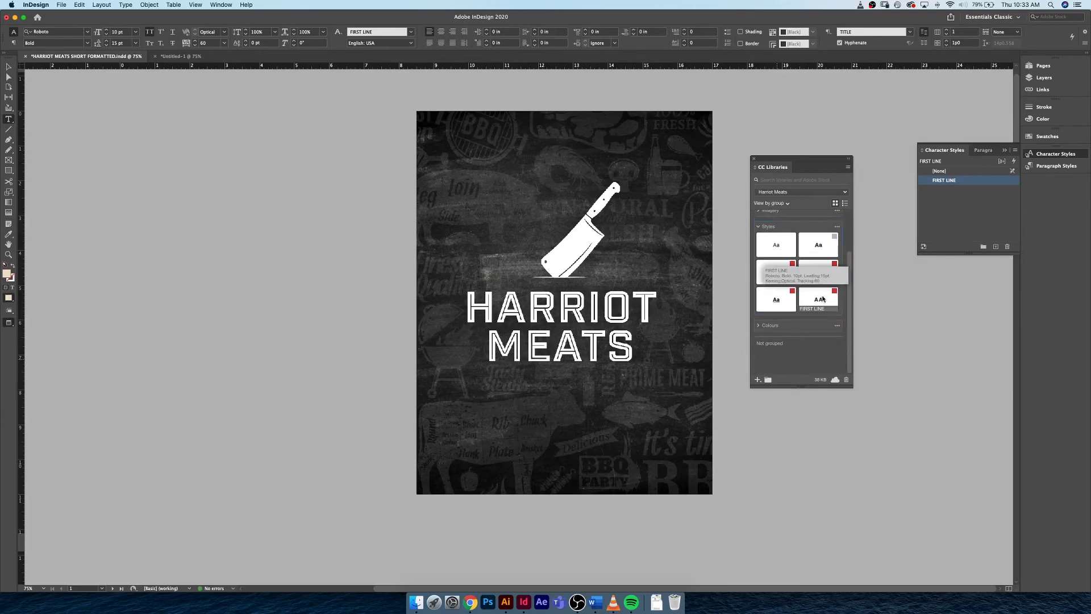
- In Untitled-1, apply the FIRST LINE library style to the selected opening phrase
click(180, 57)
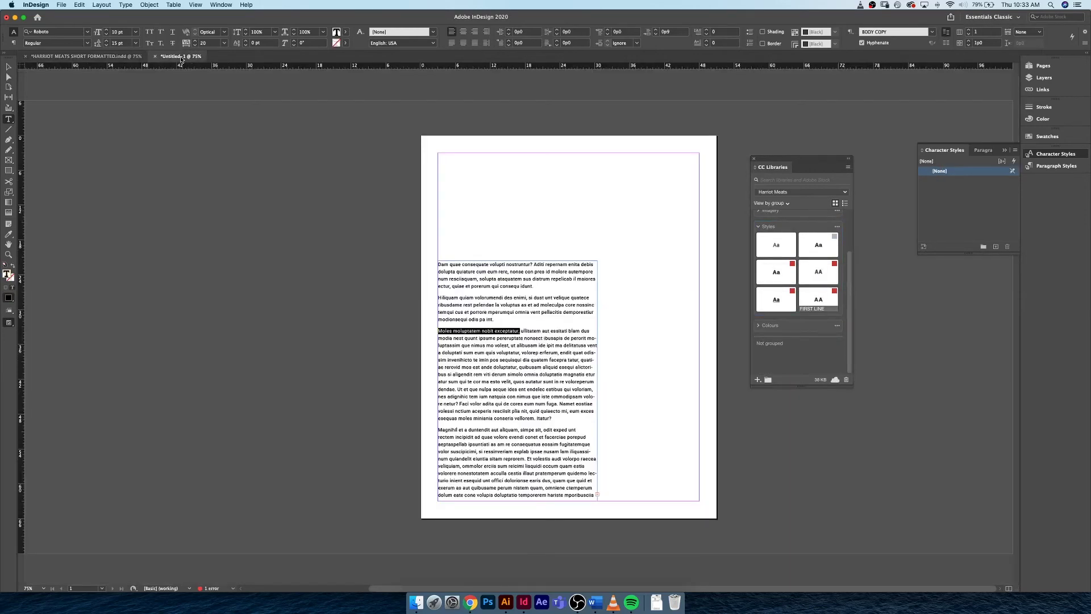
click(826, 303)
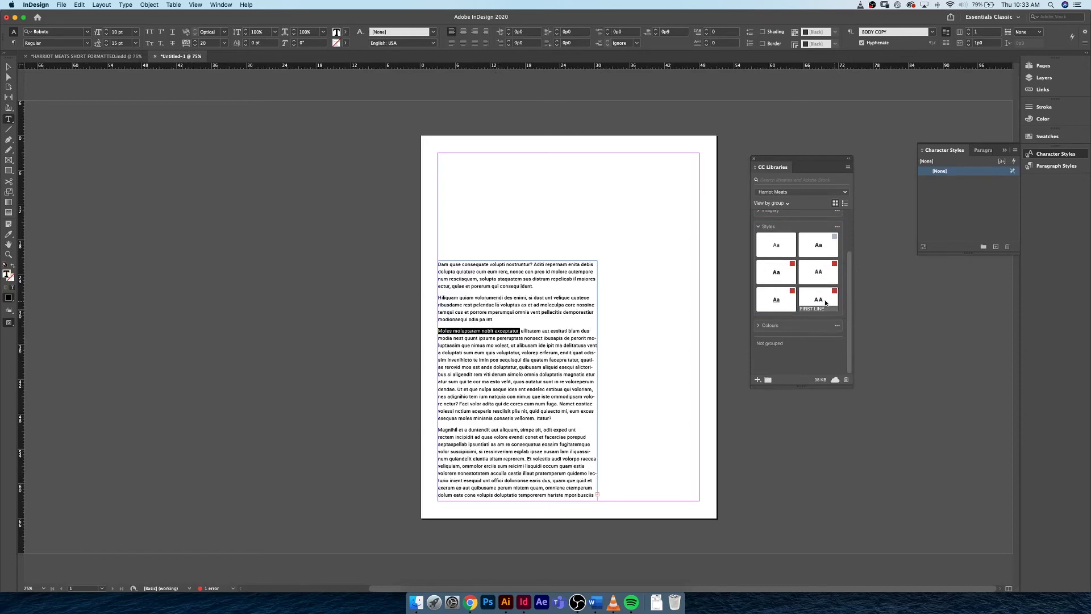
click(555, 331)
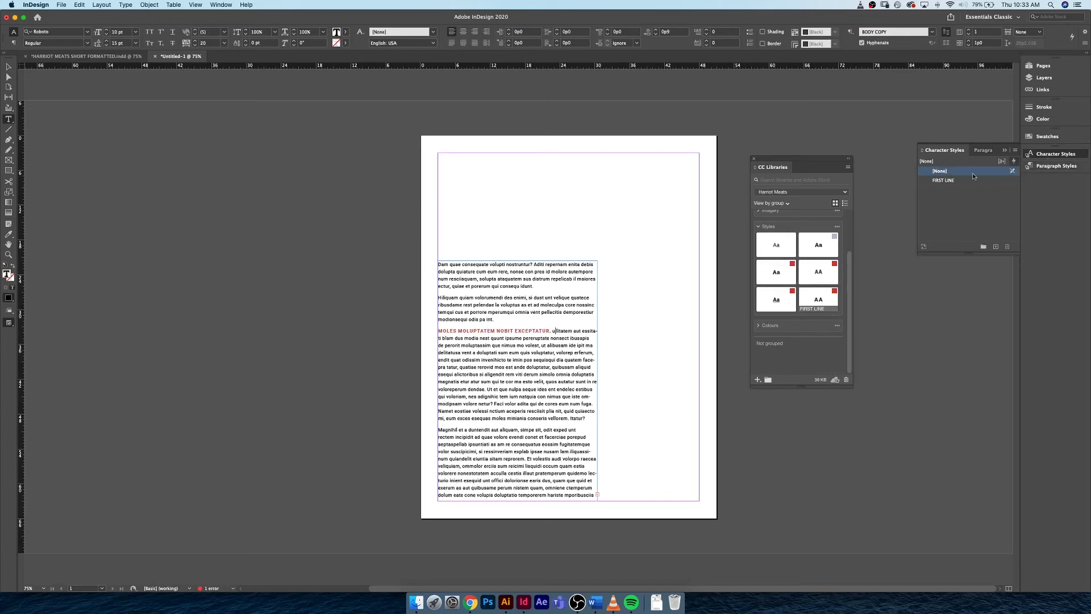
- Inspect the FIRST LINE character style's settings and close them unchanged
right_click(956, 180)
click(946, 188)
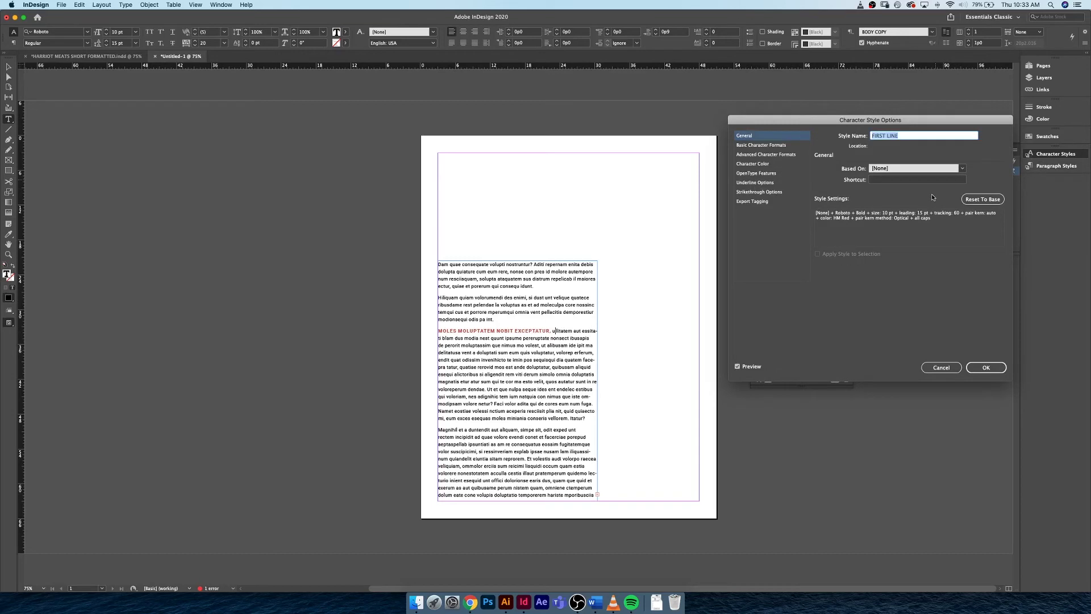
click(941, 367)
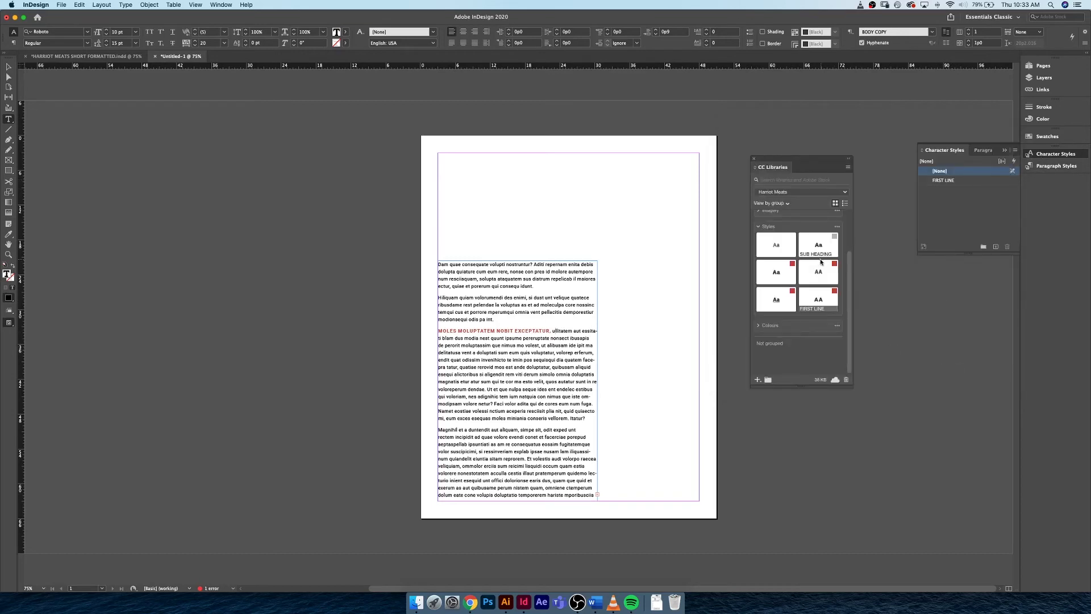
scroll(808, 259, up, 3)
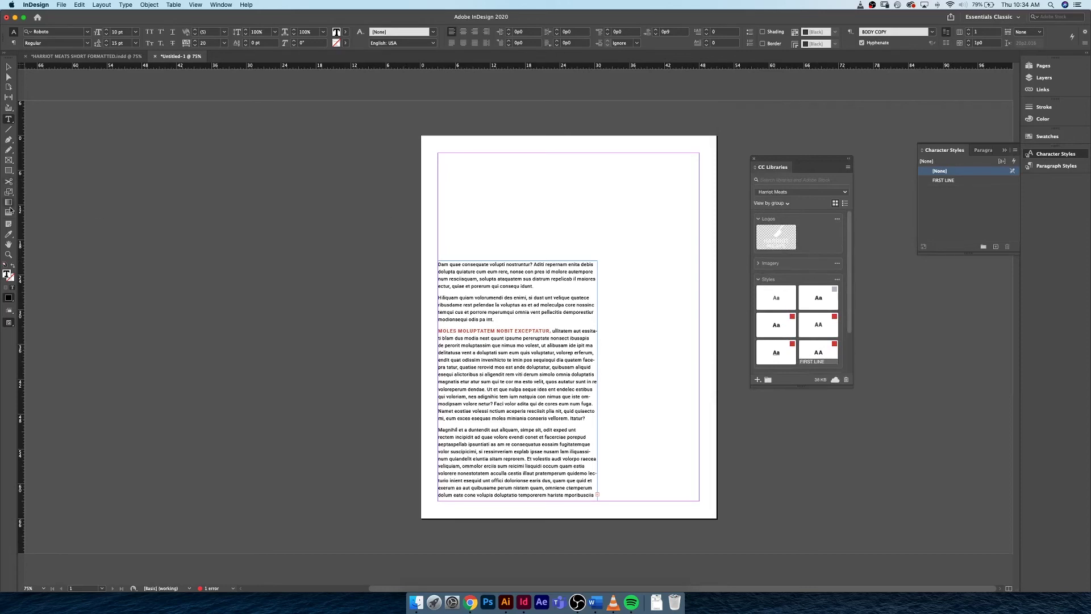
- Undo an accidental black fill on the text frame and deselect it
key(Escape)
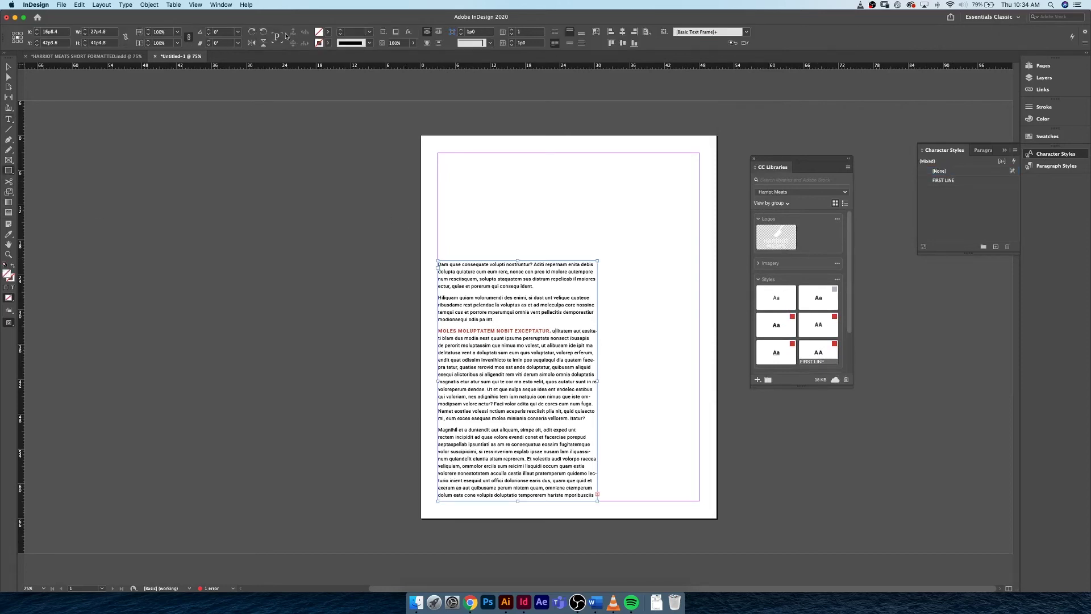
click(328, 32)
click(257, 86)
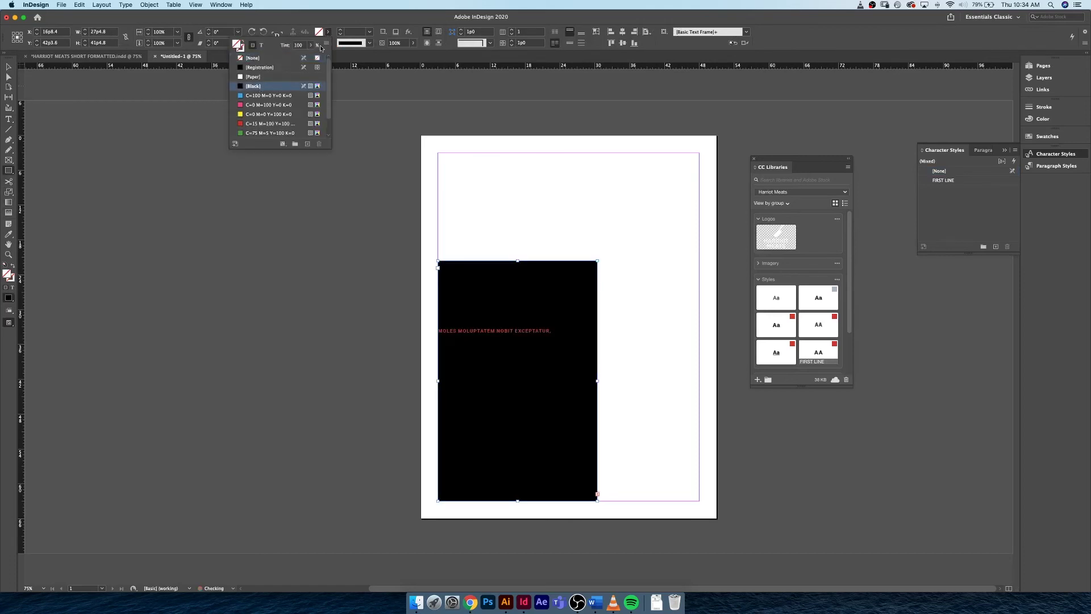
key(super+z)
click(500, 200)
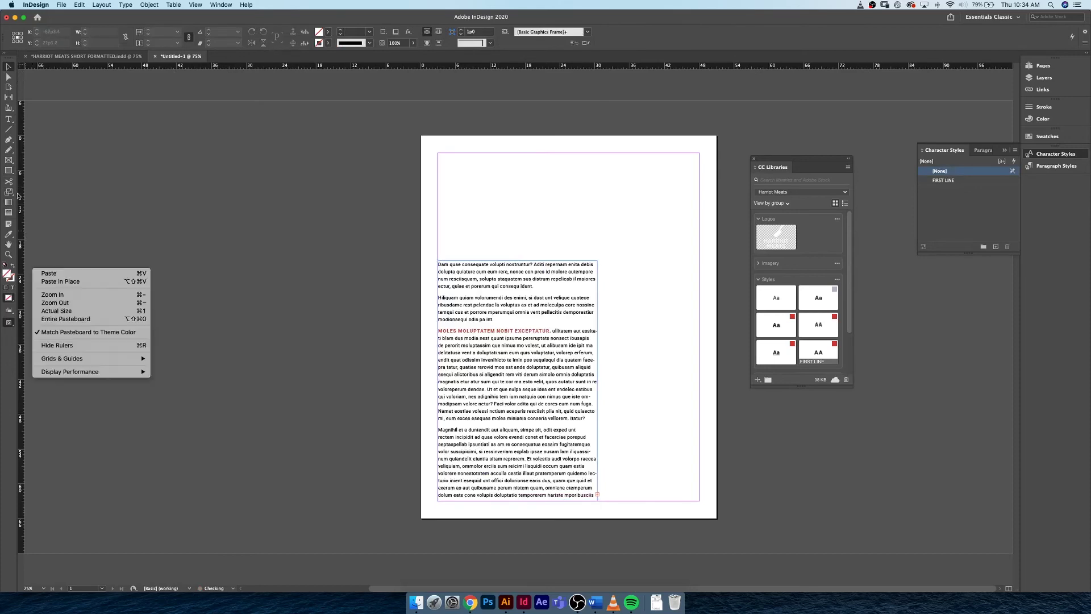
right_click(31, 266)
click(14, 175)
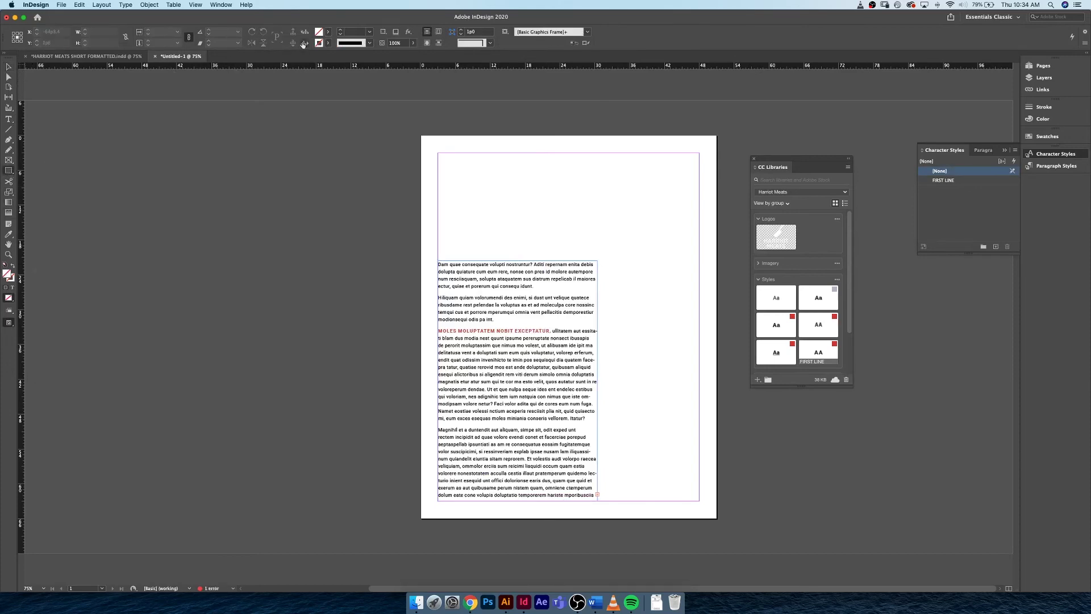
- Draw a black-filled rectangle at the page's top-left and drop the Harriot Meats logo into it
click(328, 32)
click(251, 87)
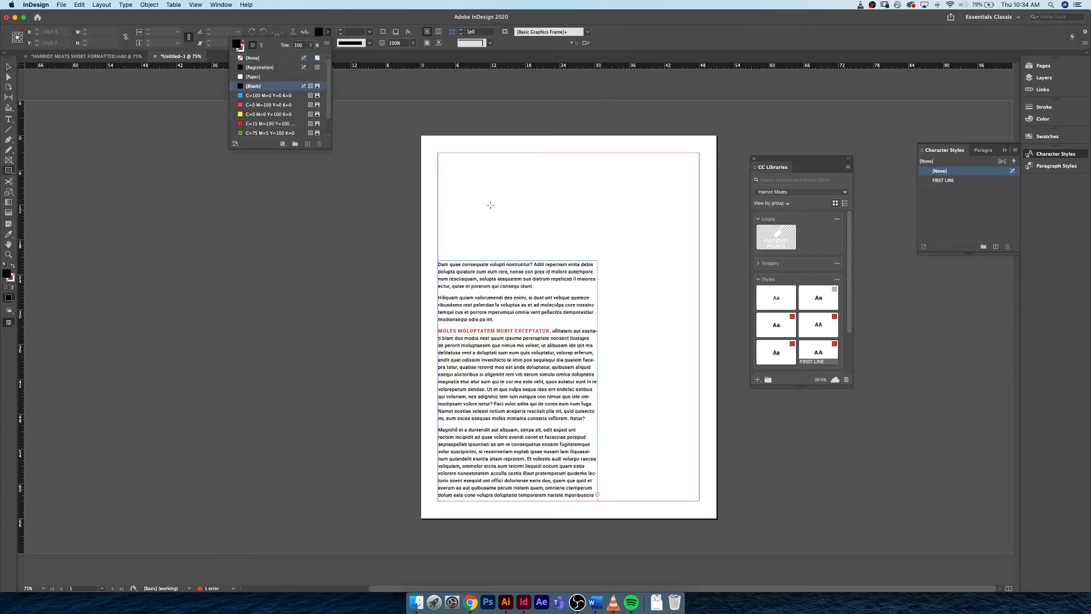
drag(436, 152, 571, 256)
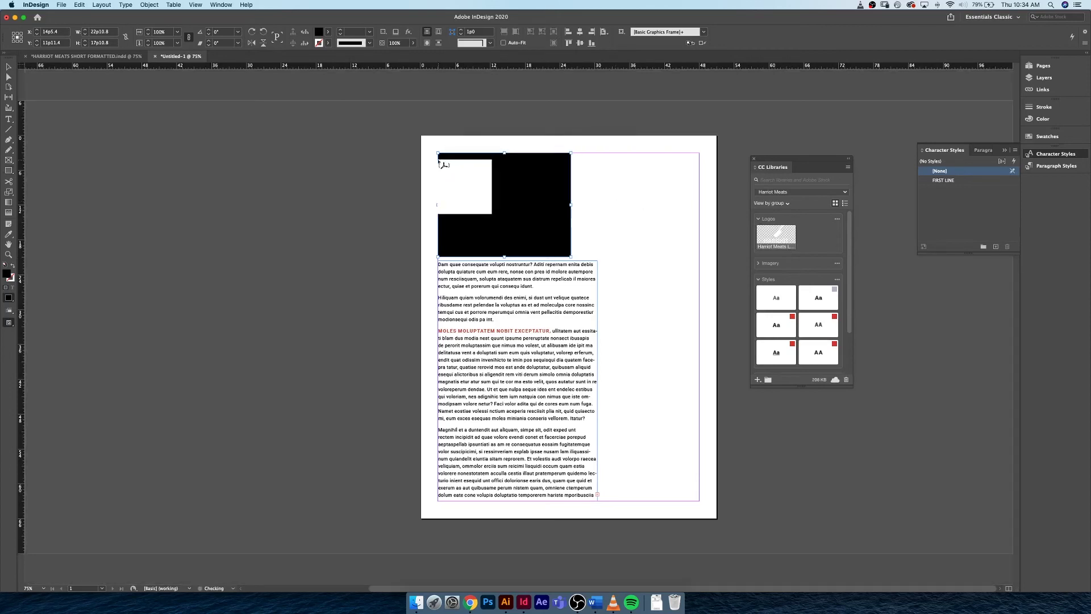
drag(441, 158, 536, 227)
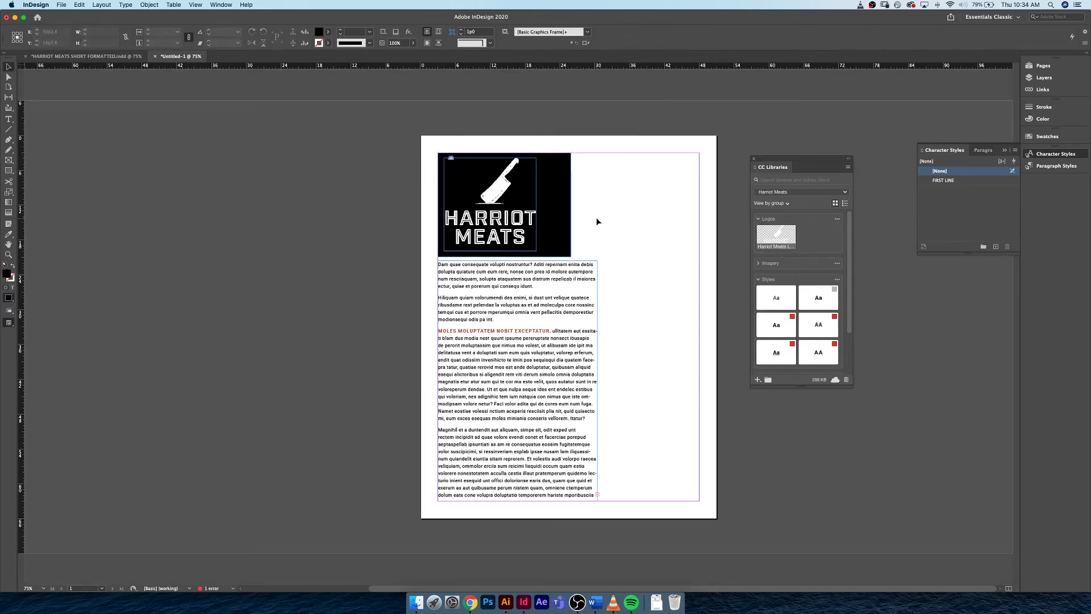
- Preview the page, zoom in on the logo, and show Links listing Harriot Meats Logo Vert.ai
key(w)
key(super+equal)
key(super+equal)
key(super+equal)
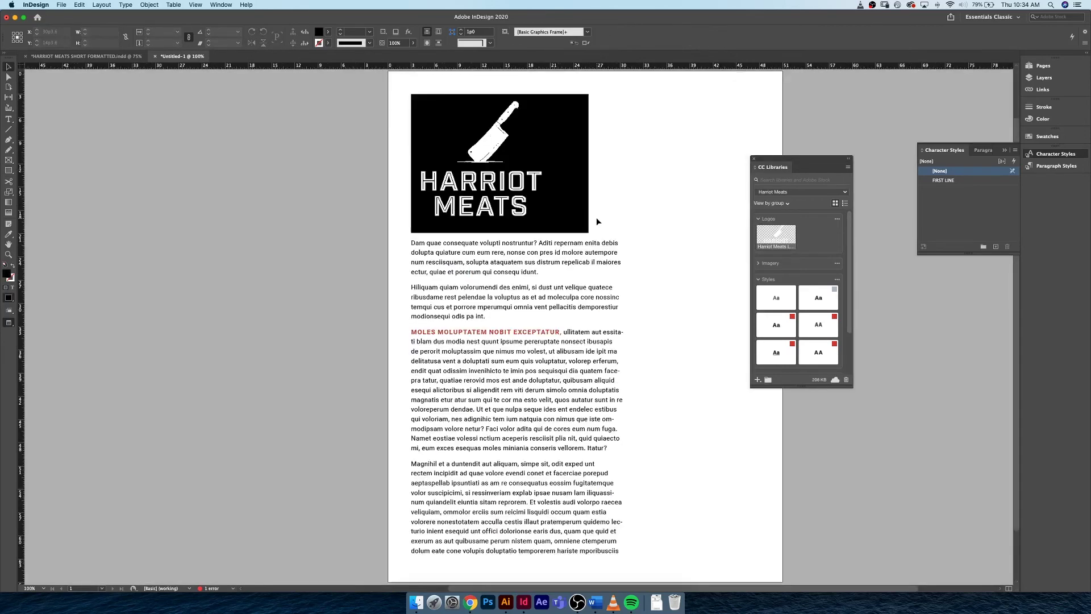
scroll(542, 234, up, 5)
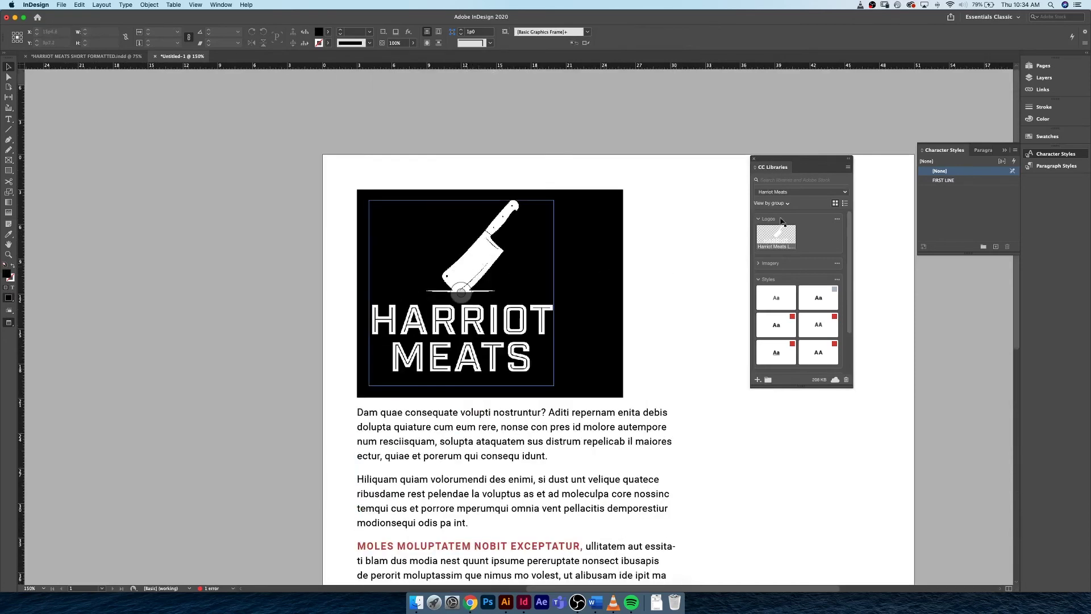
click(1045, 90)
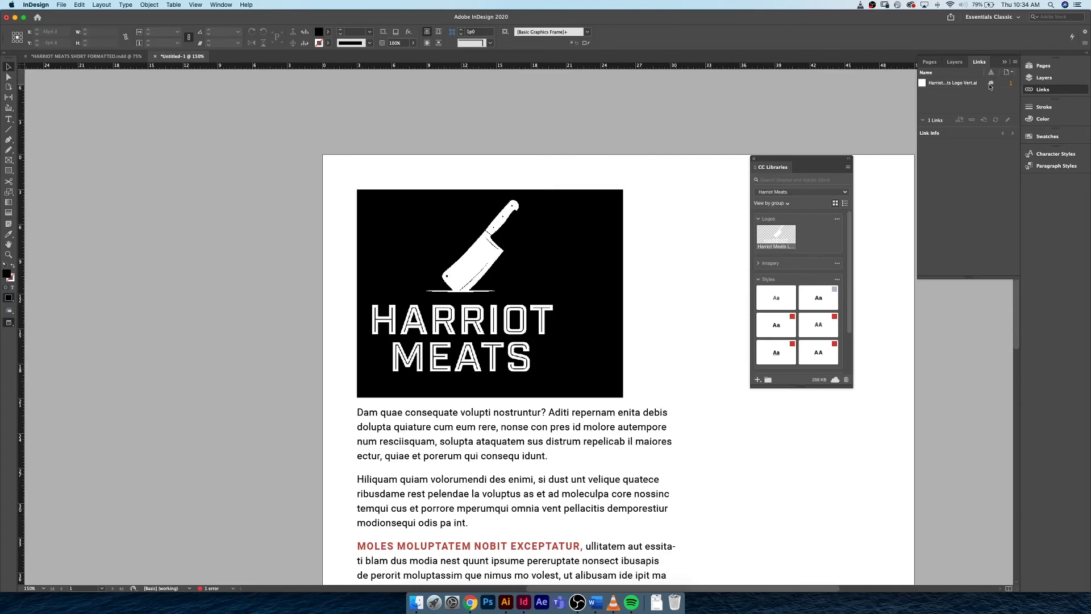
scroll(701, 144, down, 3)
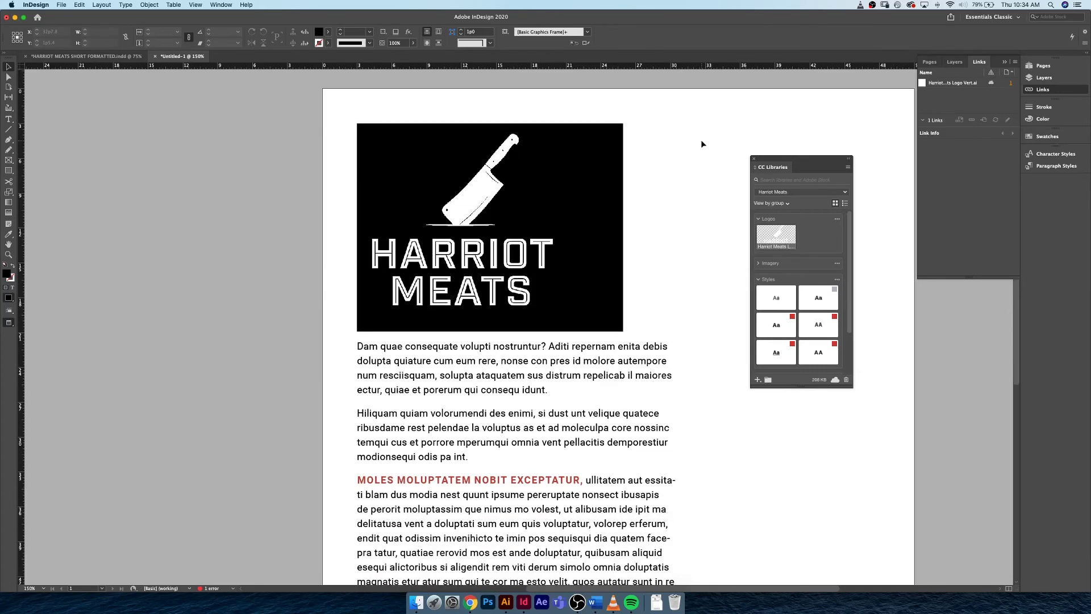
key(super+minus)
key(super+minus)
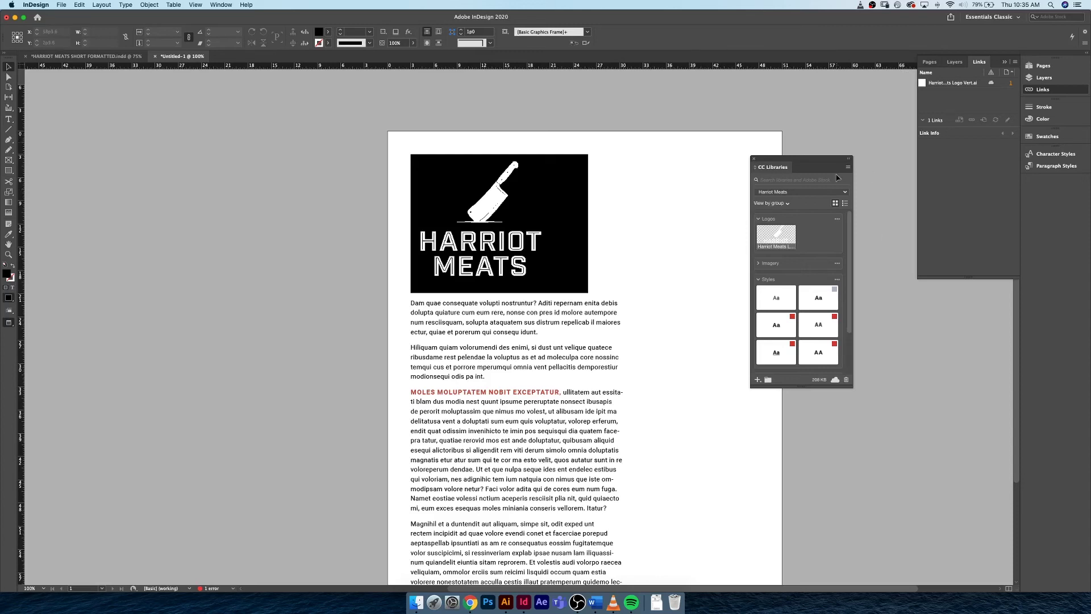
click(845, 192)
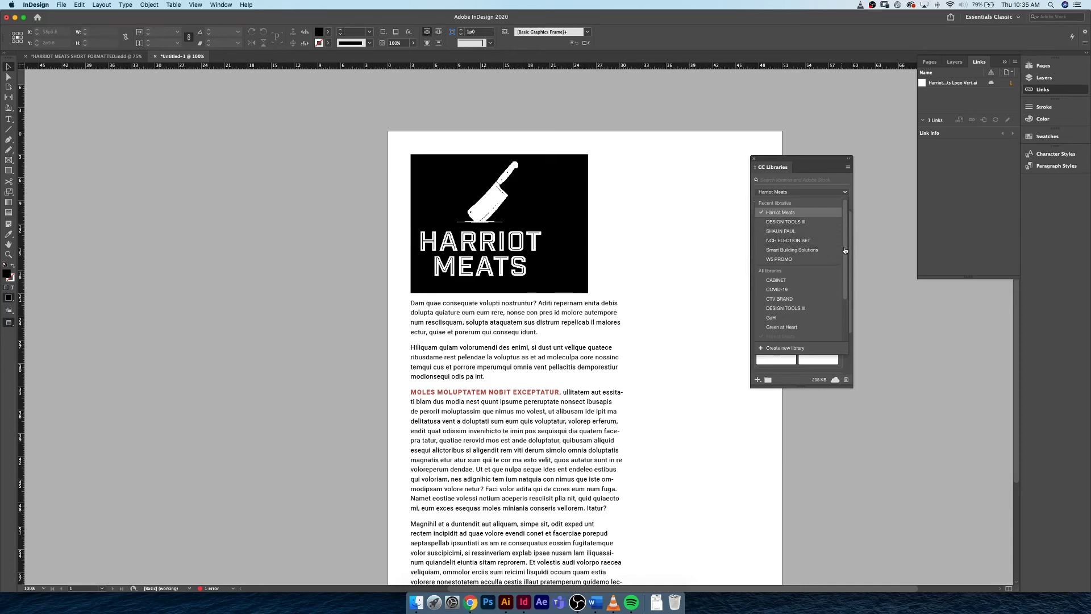
drag(844, 252, 839, 198)
click(824, 194)
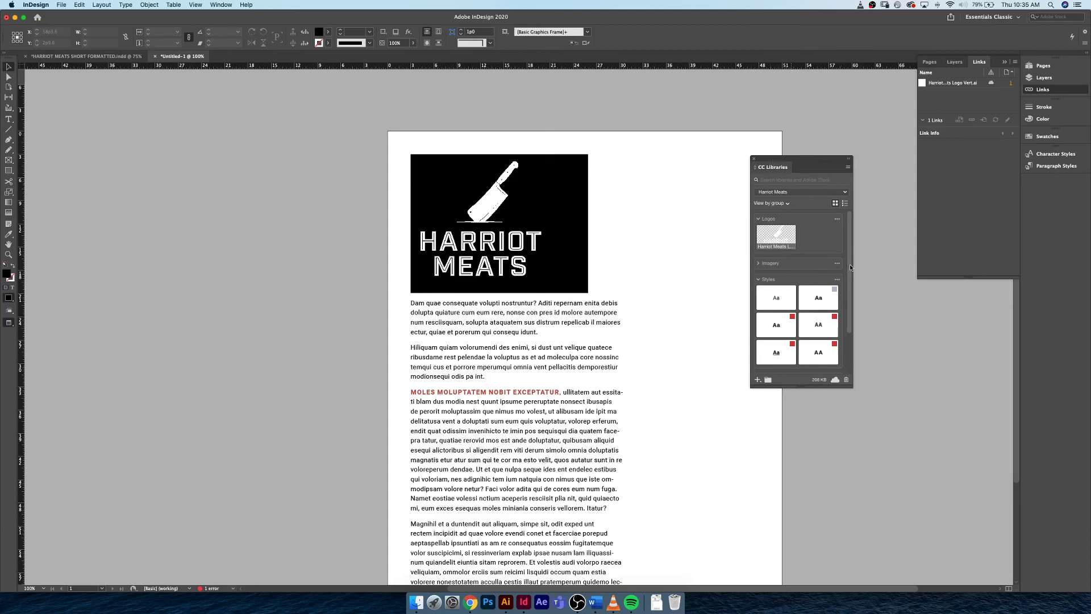
- Expand the CC Libraries Colours group and view the five Harriot Meats brand swatch values
scroll(851, 264, down, 3)
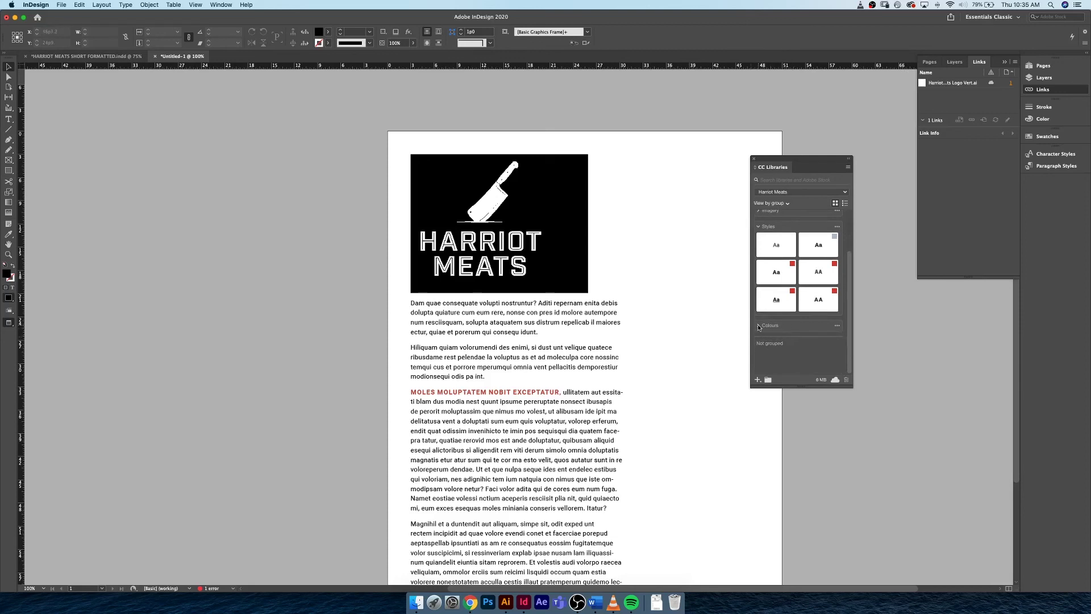
click(758, 325)
scroll(804, 317, down, 3)
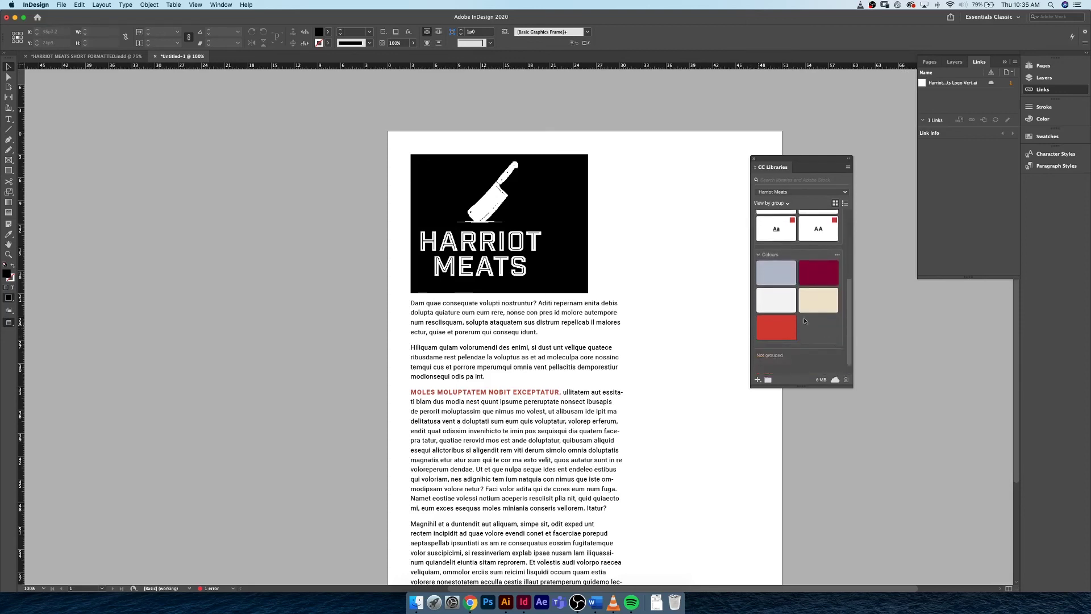
scroll(804, 318, down, 2)
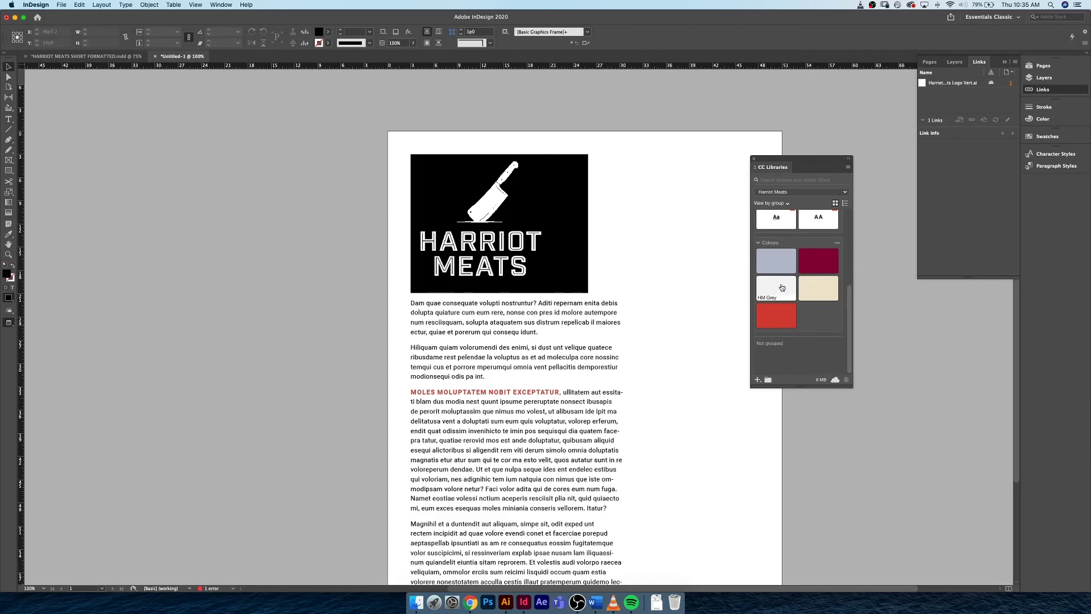
mouse_move(784, 320)
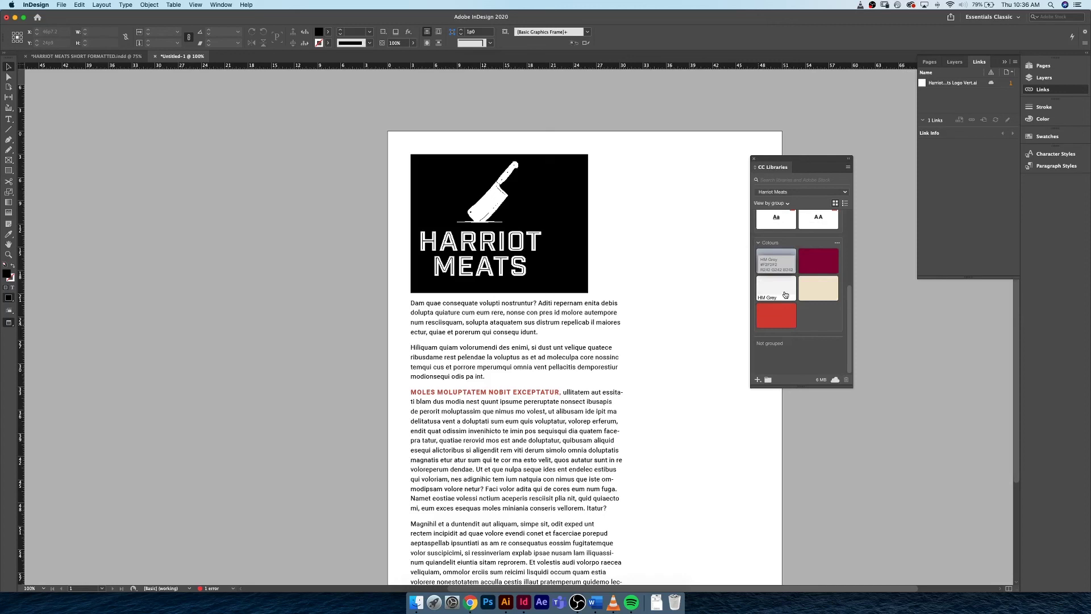
- Collapse the Colours, Styles and Logos groups and dock CC Libraries in the right-hand panel dock
click(759, 243)
click(759, 228)
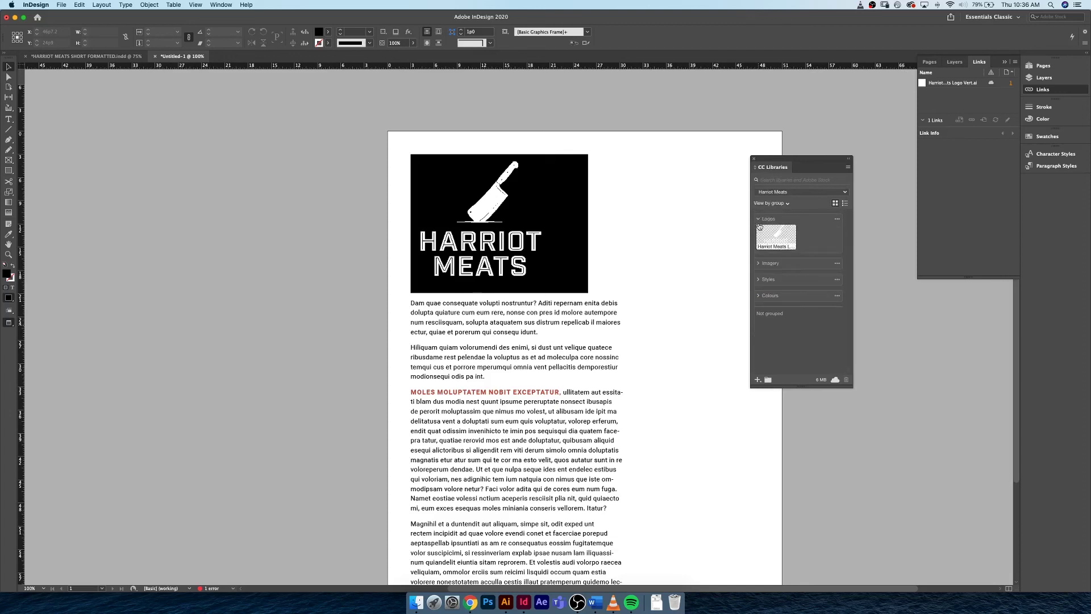
click(759, 222)
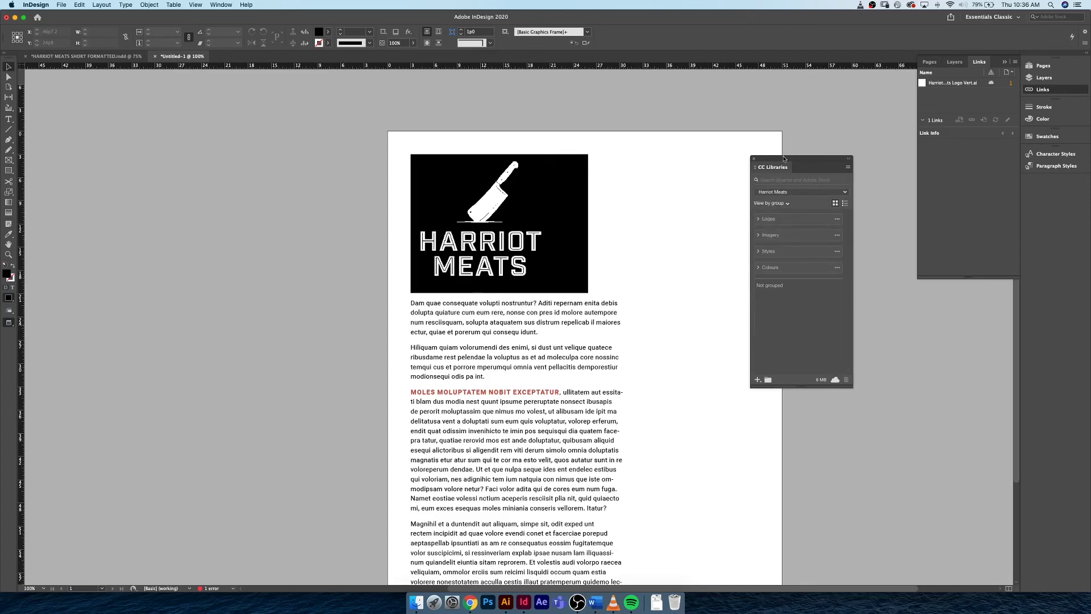
drag(781, 158, 1045, 185)
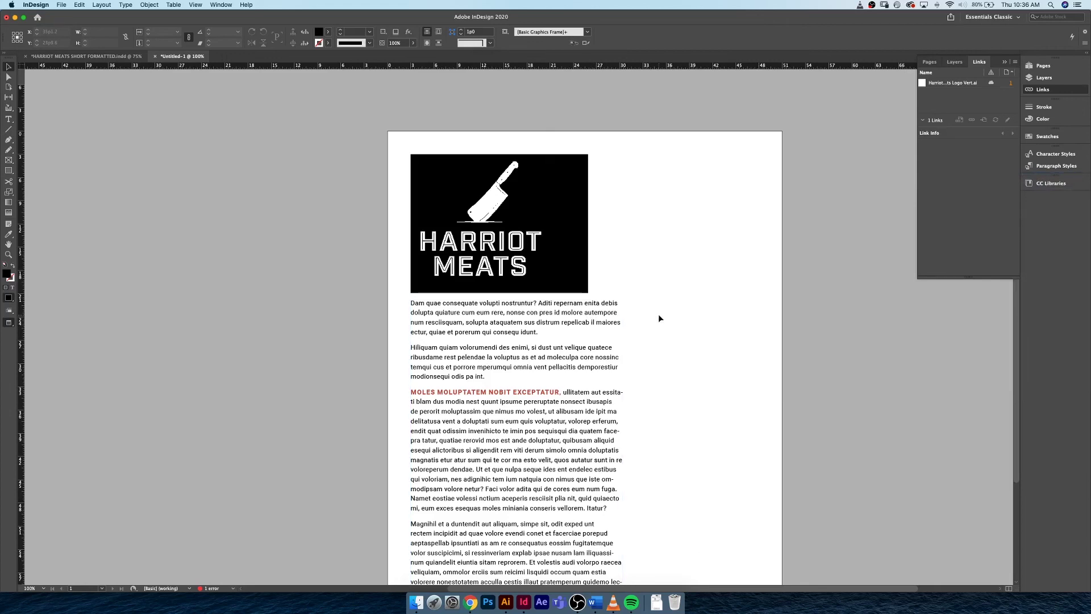